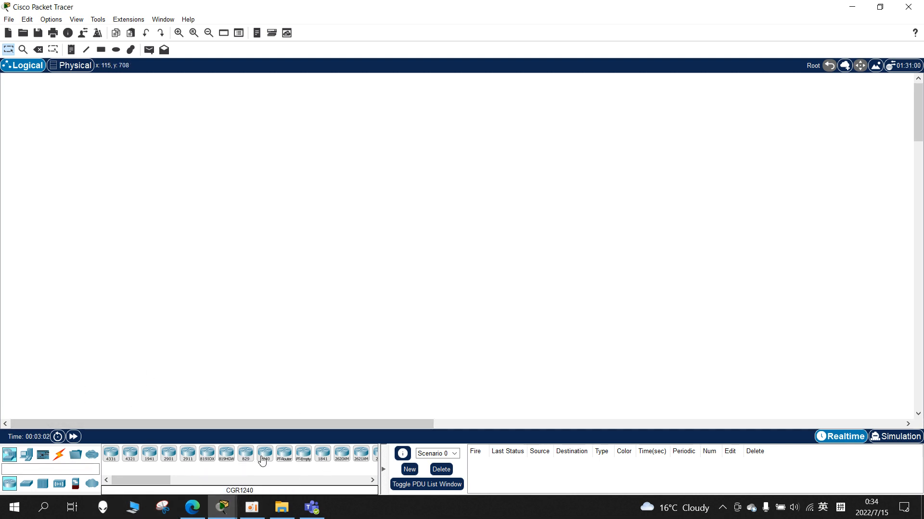
- Add an 1841 router to the logical workspace
{"action": "left_click", "coordinate": [327, 458]}
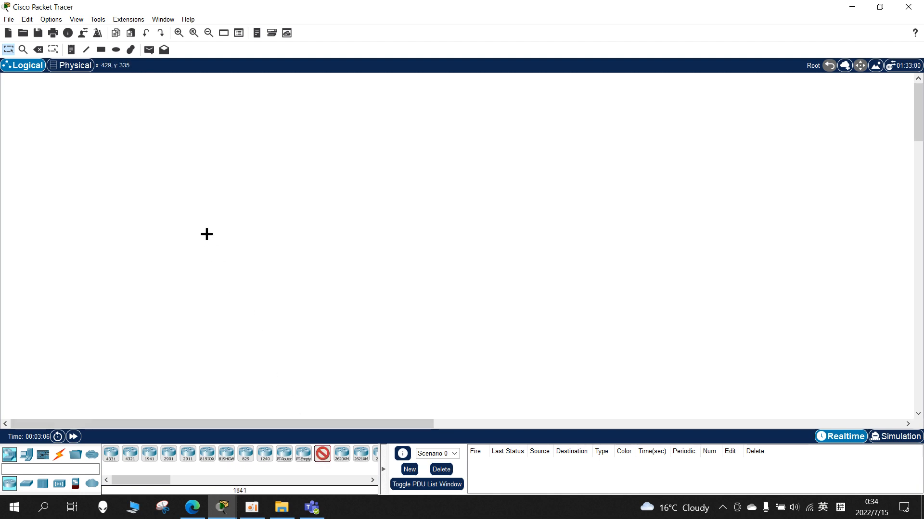
{"action": "left_click", "coordinate": [194, 193]}
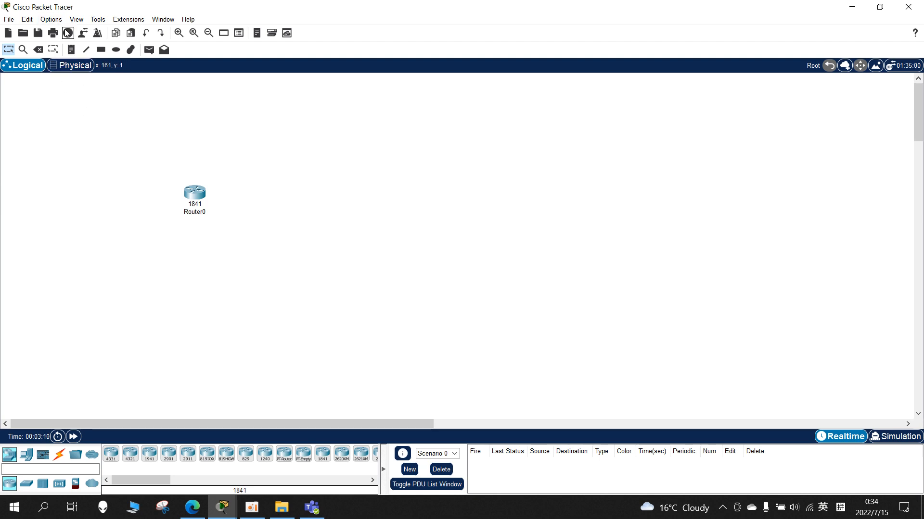
{"action": "left_click", "coordinate": [36, 53]}
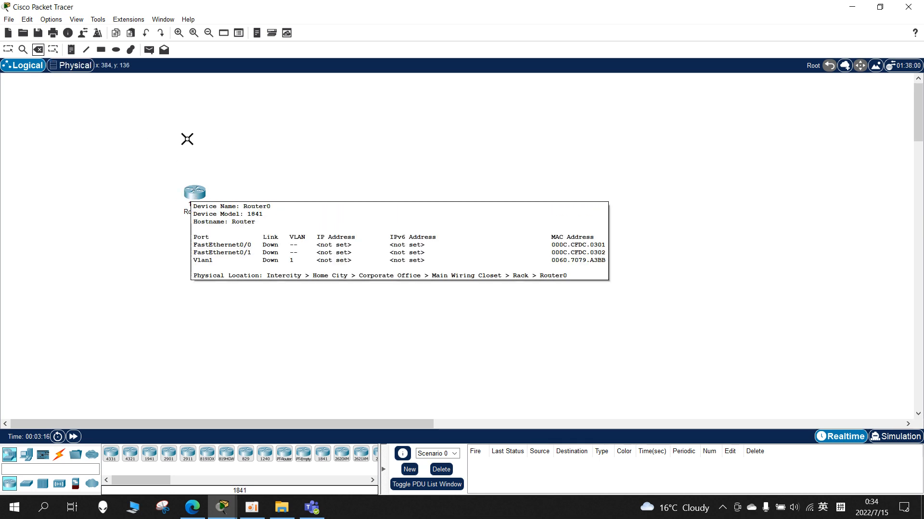
{"action": "left_click", "coordinate": [192, 192]}
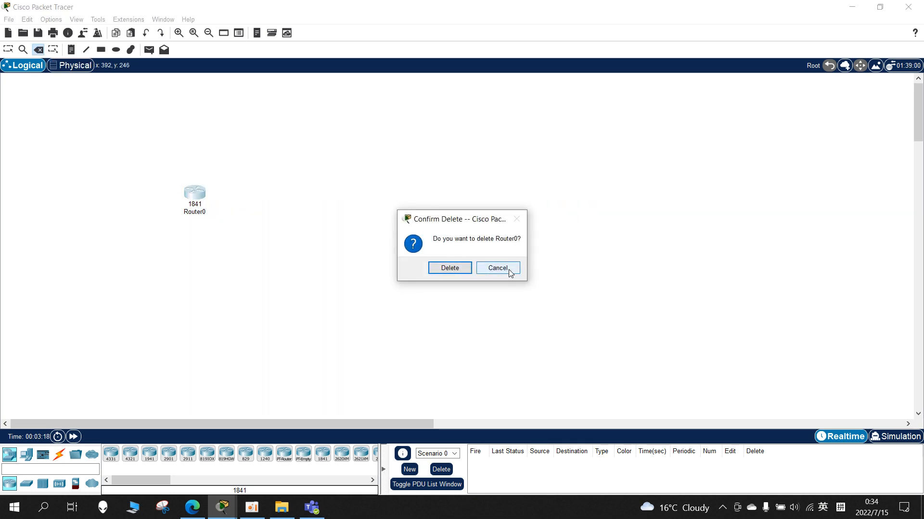
{"action": "left_click", "coordinate": [498, 268]}
{"action": "left_click", "coordinate": [8, 50]}
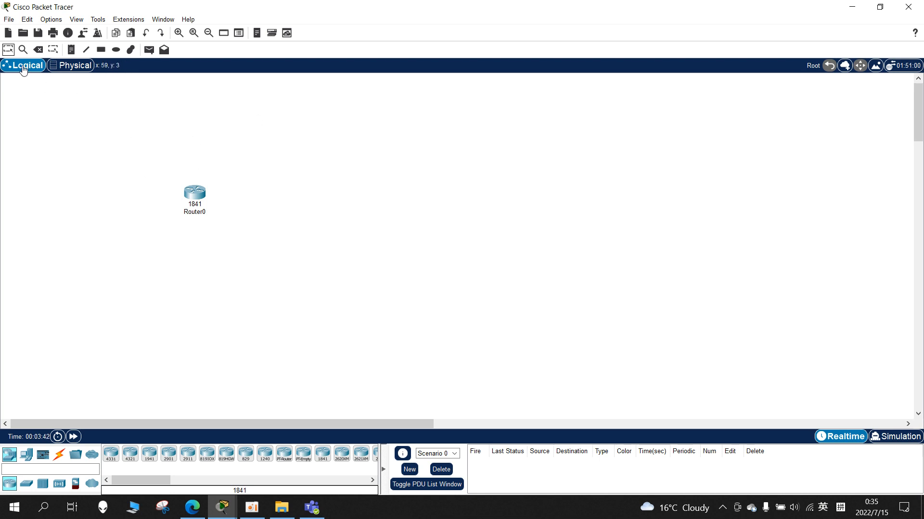
- Look at the intercity map in the physical workspace and return to the logical workspace
{"action": "left_click", "coordinate": [70, 65]}
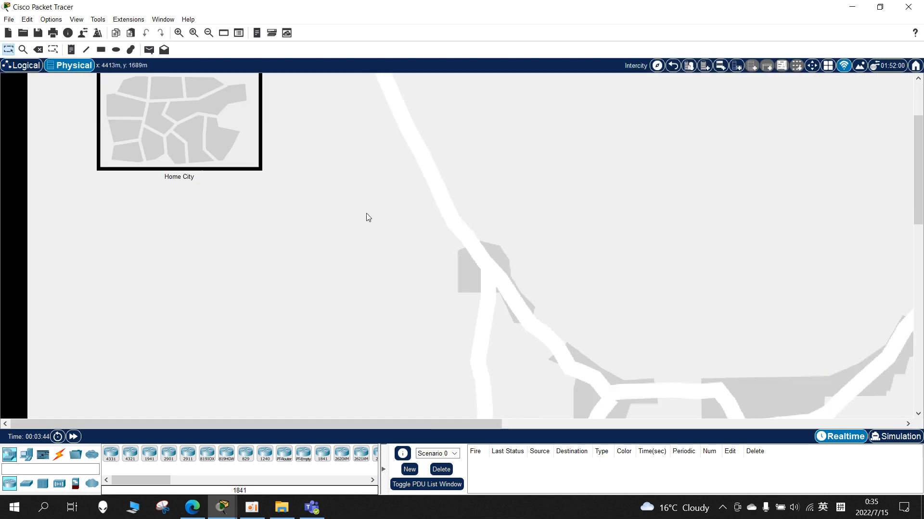
{"action": "scroll", "coordinate": [374, 219], "scroll_direction": "down", "scroll_amount": 1}
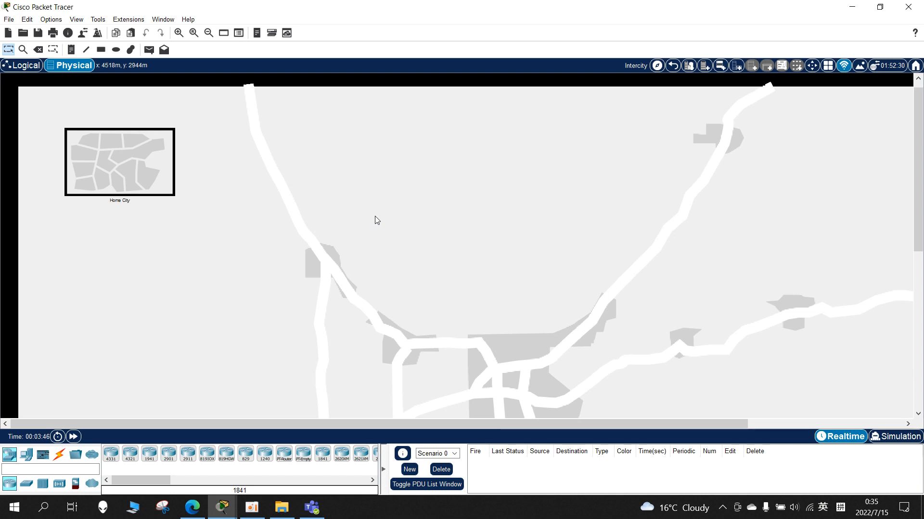
{"action": "left_click", "coordinate": [24, 66]}
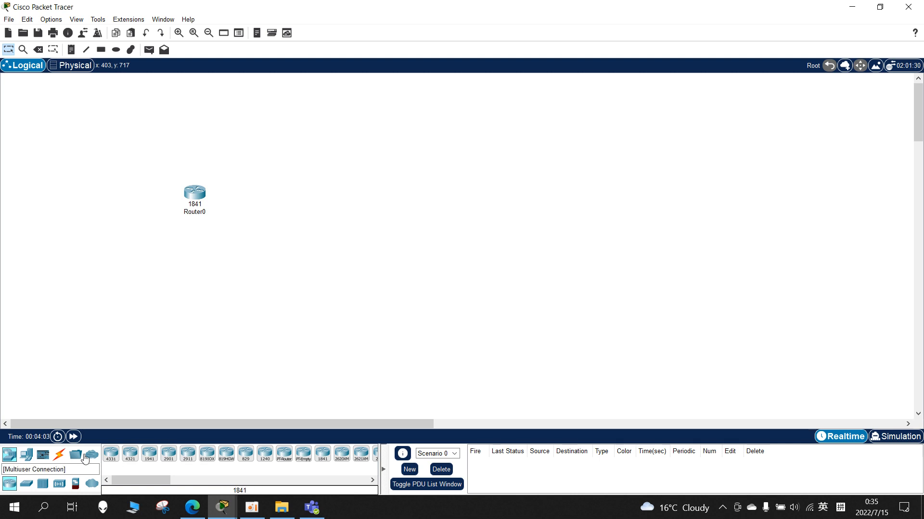
- Add two PC-PT end devices beside the router, one below the other, and move PC0 farther up
{"action": "left_click", "coordinate": [26, 455]}
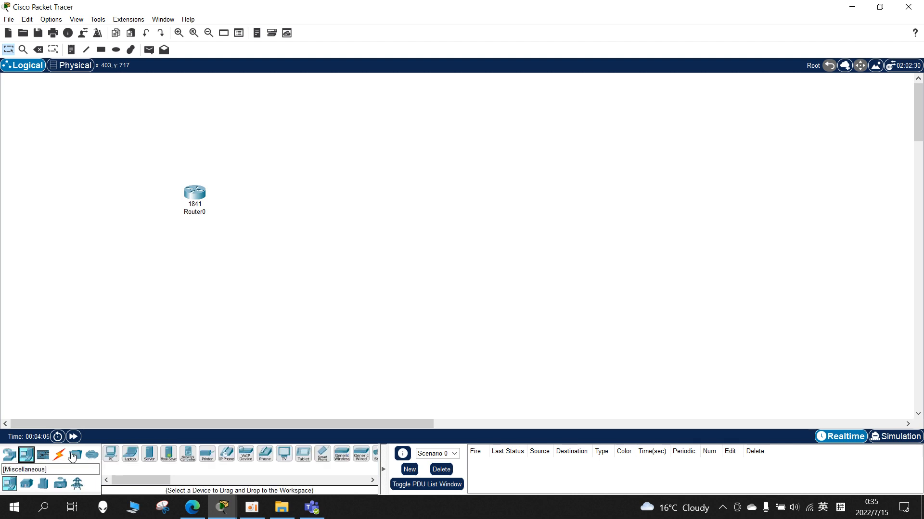
{"action": "left_click", "coordinate": [113, 454]}
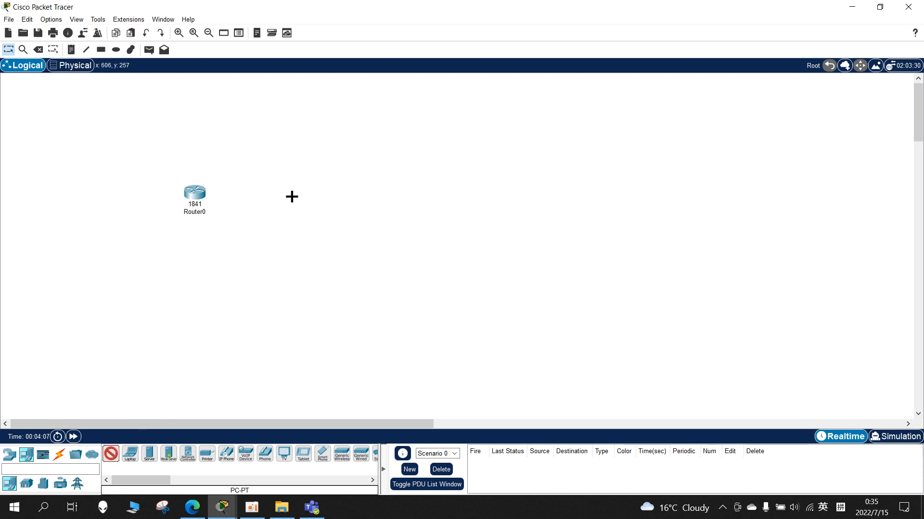
{"action": "left_click", "coordinate": [307, 196]}
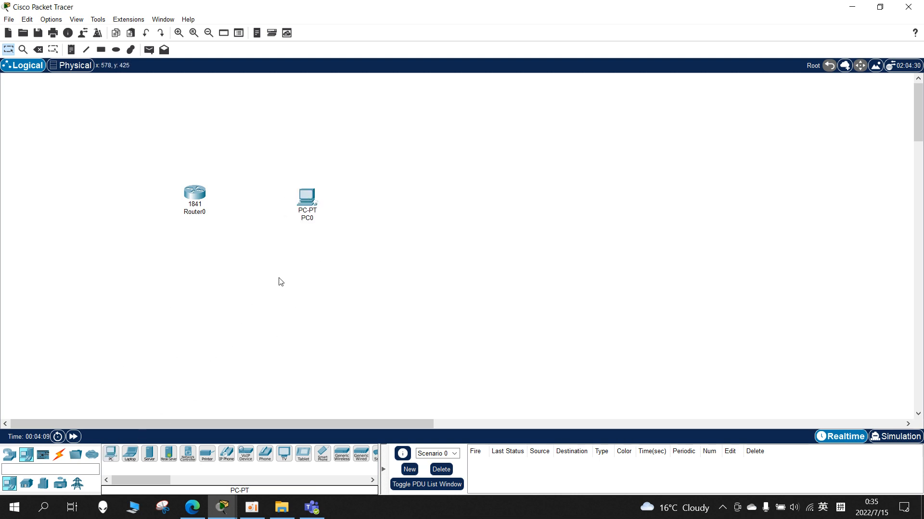
{"action": "scroll", "coordinate": [279, 281], "scroll_direction": "up", "scroll_amount": 1}
{"action": "scroll", "coordinate": [344, 270], "scroll_direction": "down", "scroll_amount": 1}
{"action": "scroll", "coordinate": [344, 273], "scroll_direction": "down", "scroll_amount": 2}
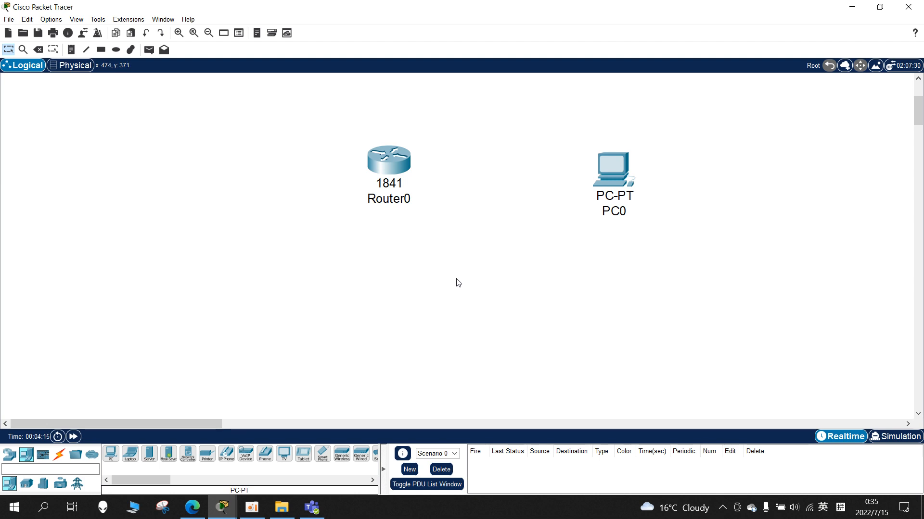
{"action": "left_click", "coordinate": [110, 457]}
{"action": "left_click", "coordinate": [607, 295]}
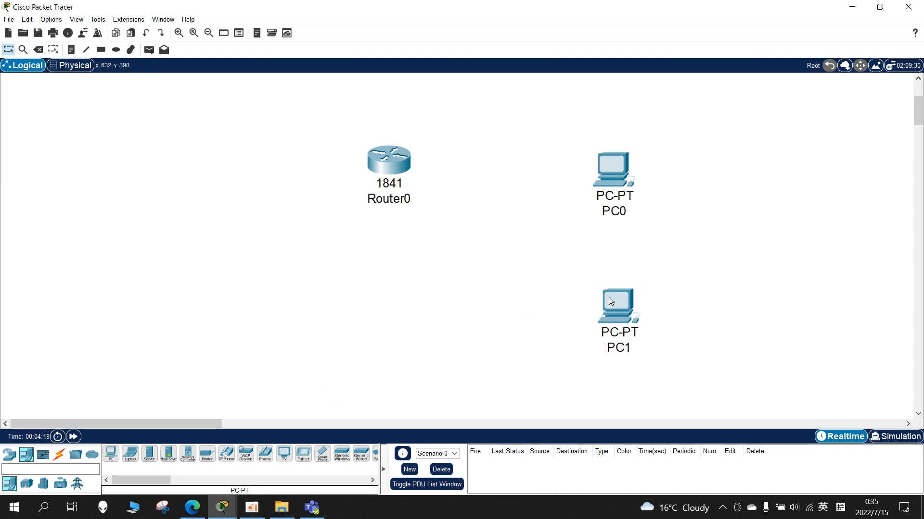
{"action": "left_click_drag", "start_coordinate": [620, 180], "coordinate": [620, 126]}
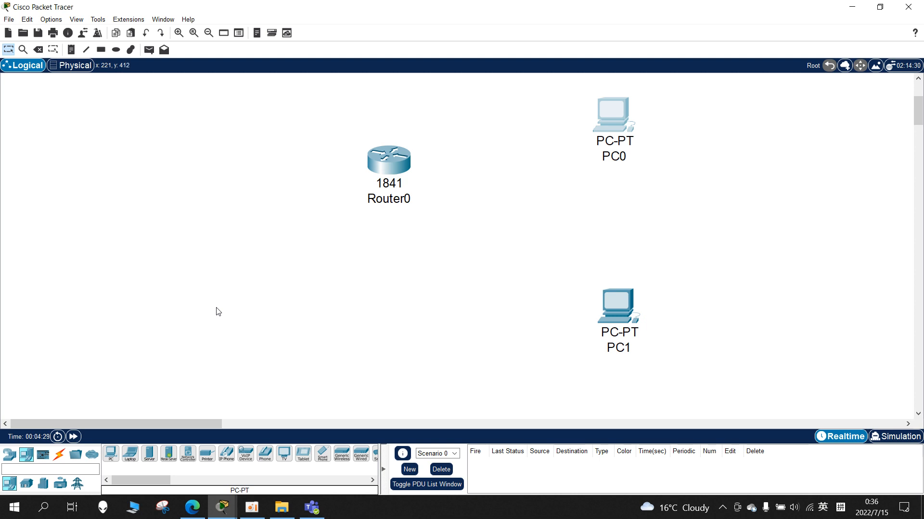
- Connect PC0's FastEthernet0 port to Router0's FastEthernet0/0 with a Copper Cross-Over cable
{"action": "left_click", "coordinate": [60, 455]}
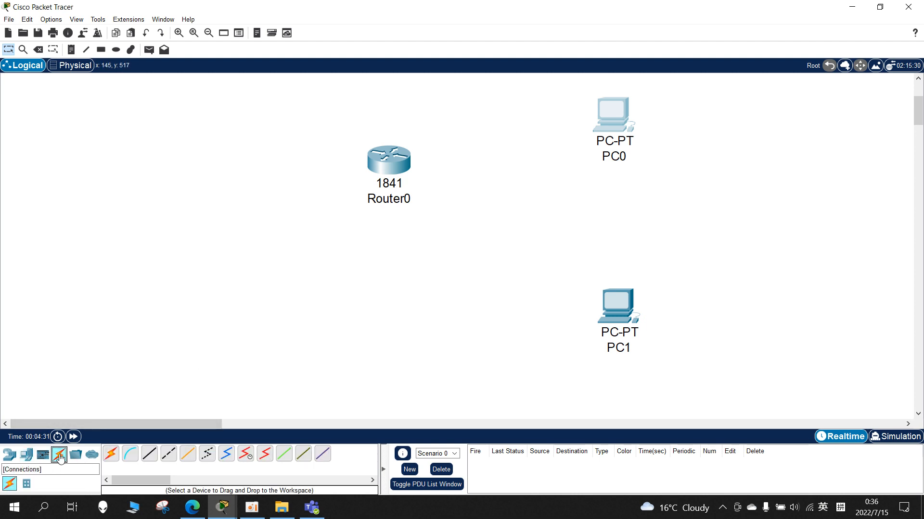
{"action": "left_click", "coordinate": [169, 455]}
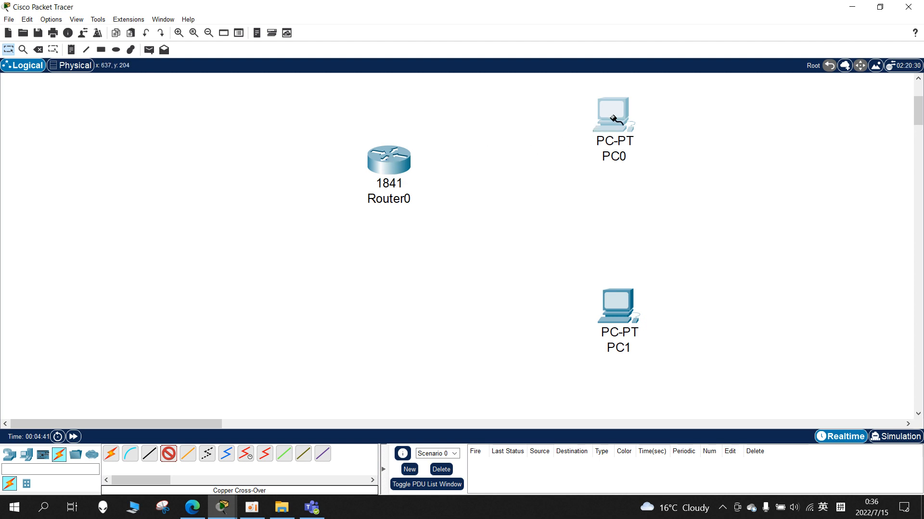
{"action": "left_click", "coordinate": [615, 116]}
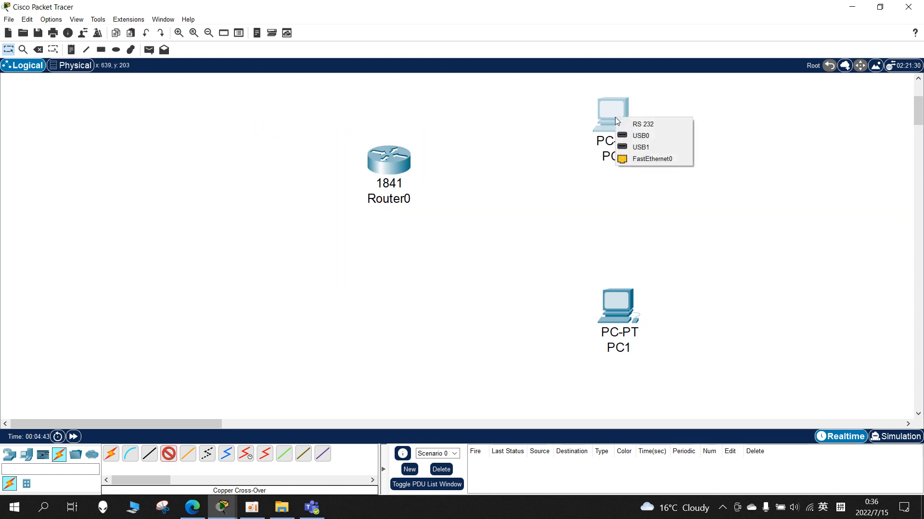
{"action": "left_click", "coordinate": [644, 159]}
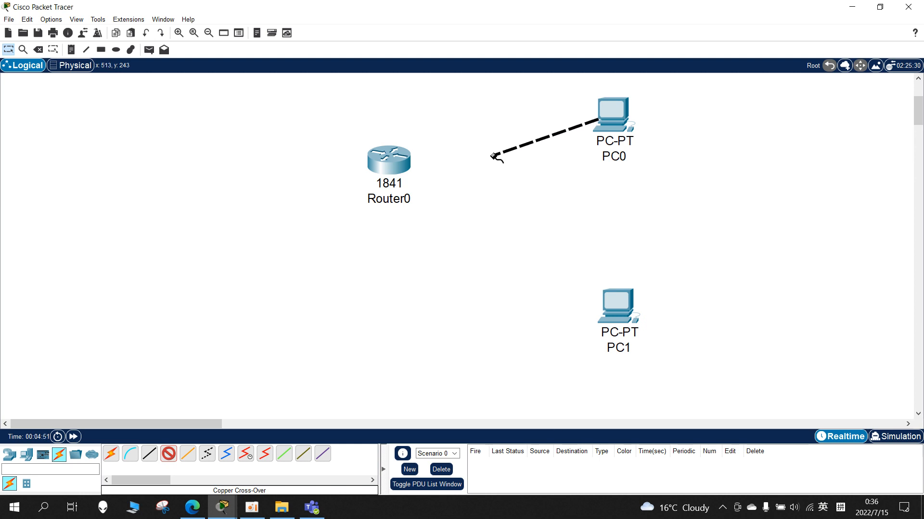
{"action": "left_click", "coordinate": [401, 159]}
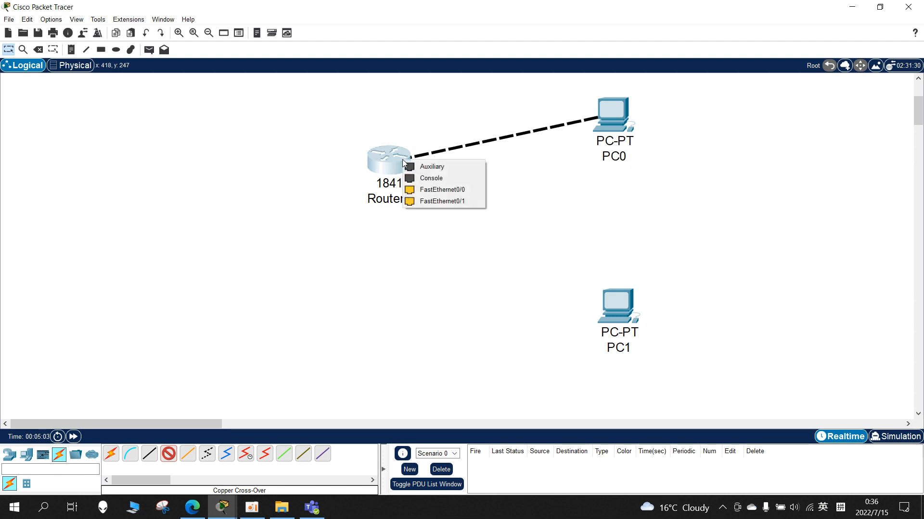
{"action": "left_click", "coordinate": [439, 192]}
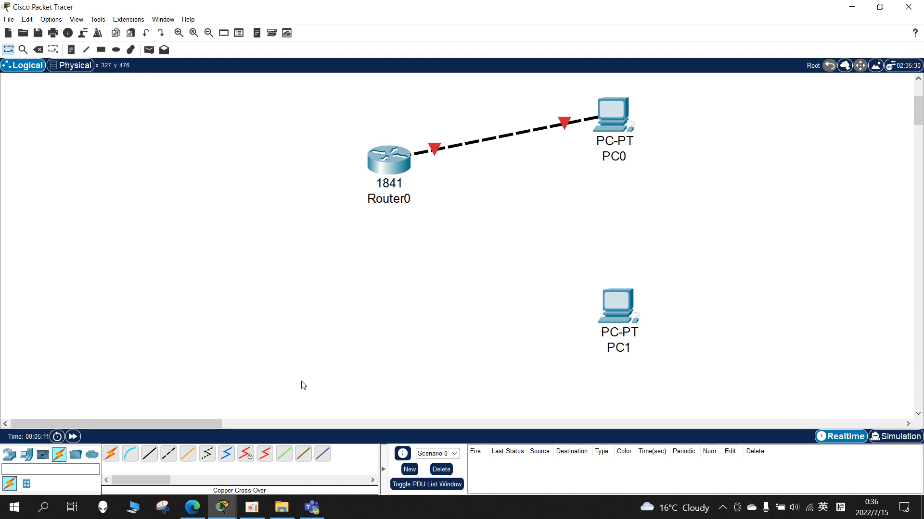
- Connect PC1's FastEthernet0 port to Router0's FastEthernet0/1 with a Copper Cross-Over cable
{"action": "left_click", "coordinate": [170, 458]}
{"action": "left_click", "coordinate": [626, 304]}
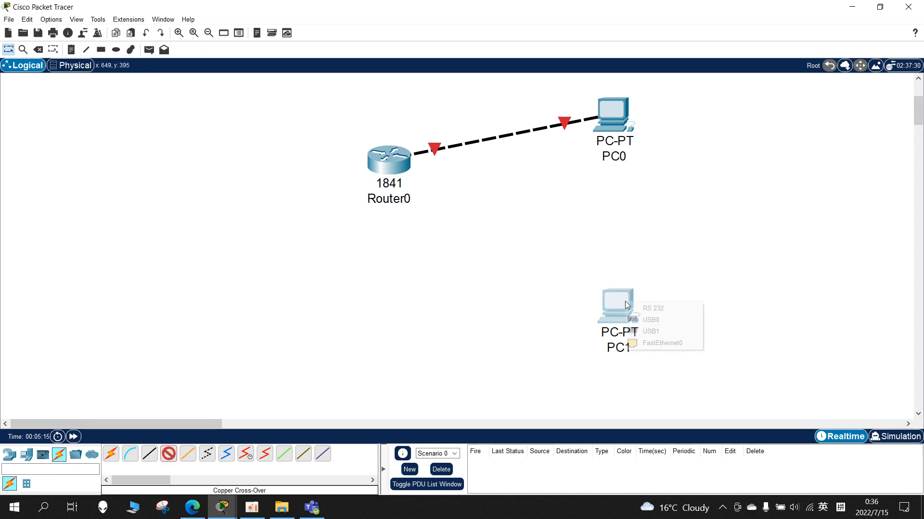
{"action": "left_click", "coordinate": [657, 343]}
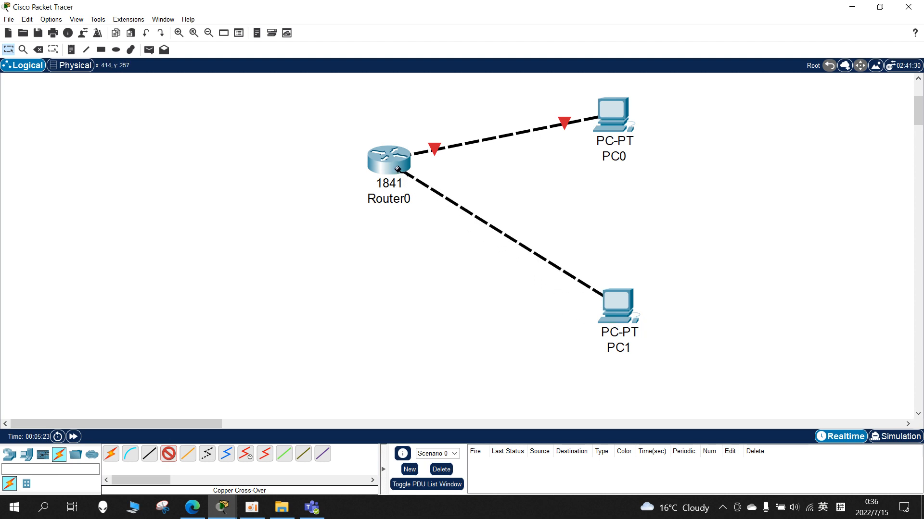
{"action": "left_click", "coordinate": [398, 169]}
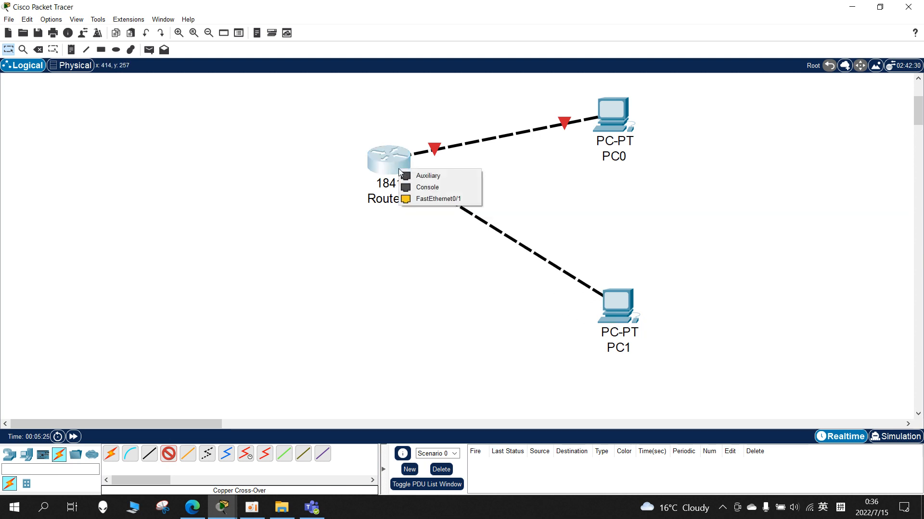
{"action": "left_click", "coordinate": [444, 199]}
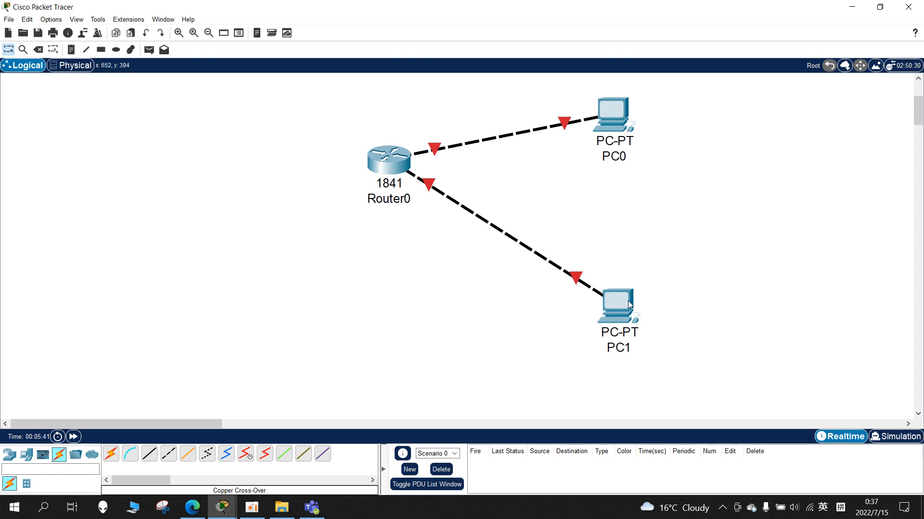
- Rearrange the PCs, shifting PC1 slightly toward the router and PC0 slightly outward and down
{"action": "left_click_drag", "start_coordinate": [628, 301], "coordinate": [631, 265]}
{"action": "left_click_drag", "start_coordinate": [620, 256], "coordinate": [598, 299]}
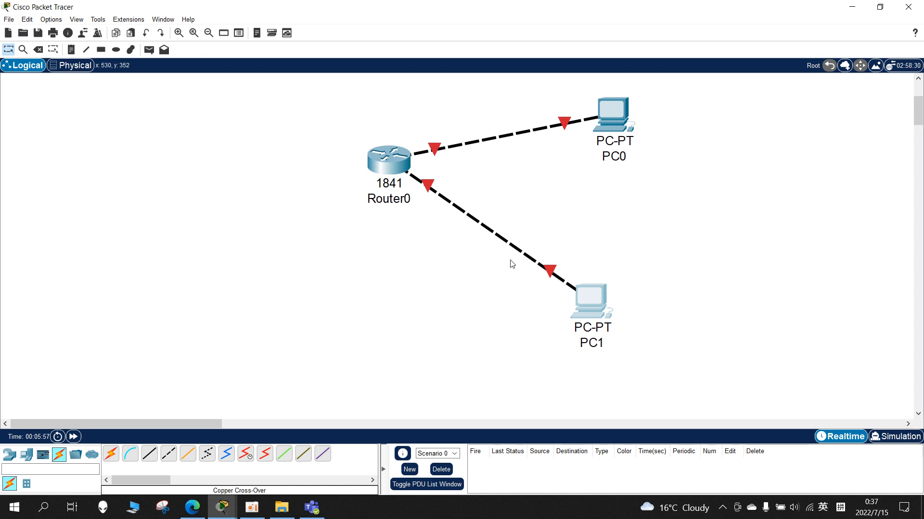
{"action": "mouse_move", "coordinate": [610, 114]}
{"action": "left_mouse_down"}
{"action": "mouse_move", "coordinate": [636, 116]}
{"action": "mouse_move", "coordinate": [620, 119]}
{"action": "left_mouse_up"}
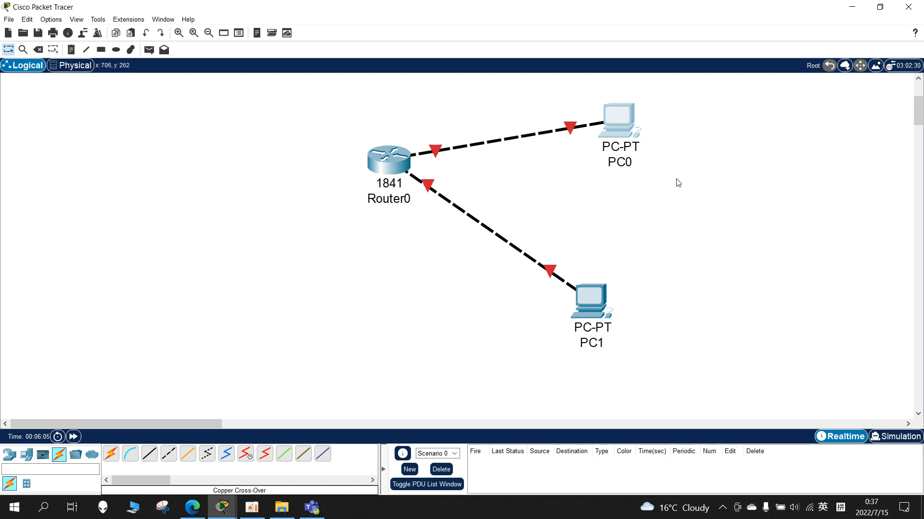
- Open Router0's command line, answer no to the initial configuration dialog and start the router prompt
{"action": "mouse_move", "coordinate": [369, 157]}
{"action": "mouse_move", "coordinate": [623, 134]}
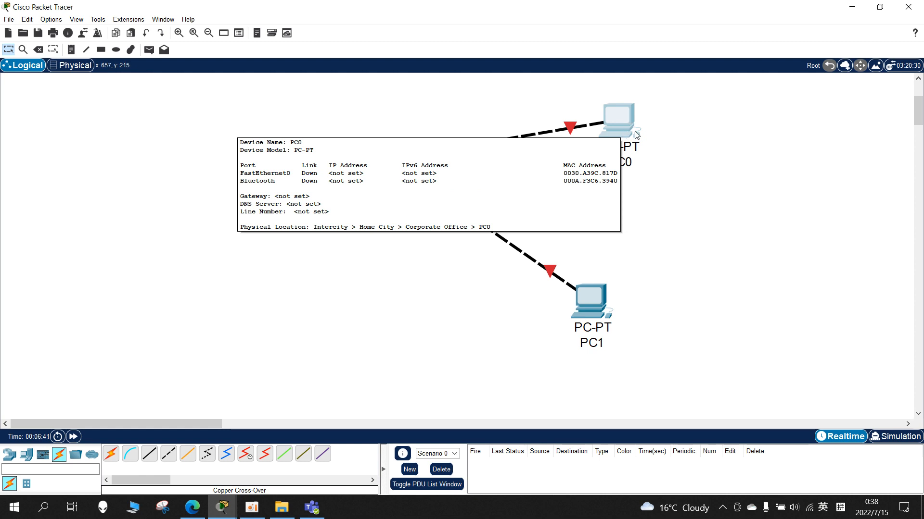
{"action": "left_click", "coordinate": [396, 169]}
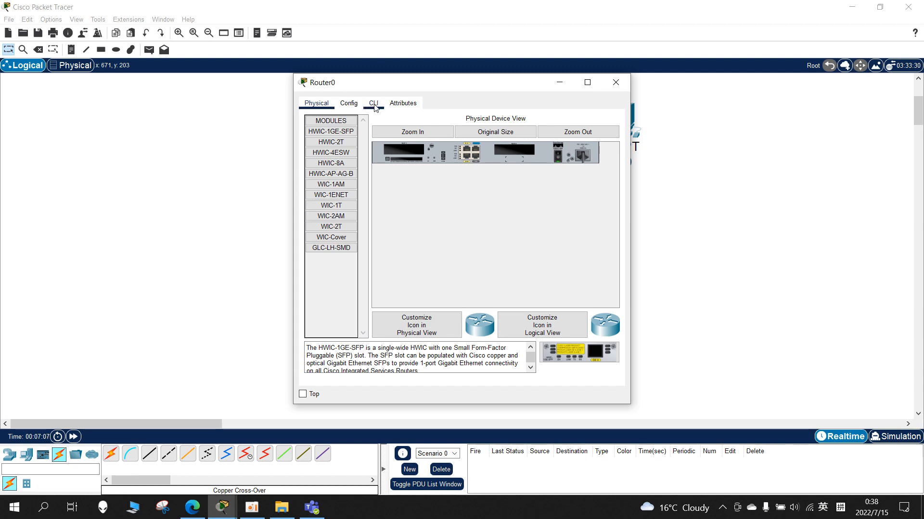
{"action": "left_click", "coordinate": [374, 104]}
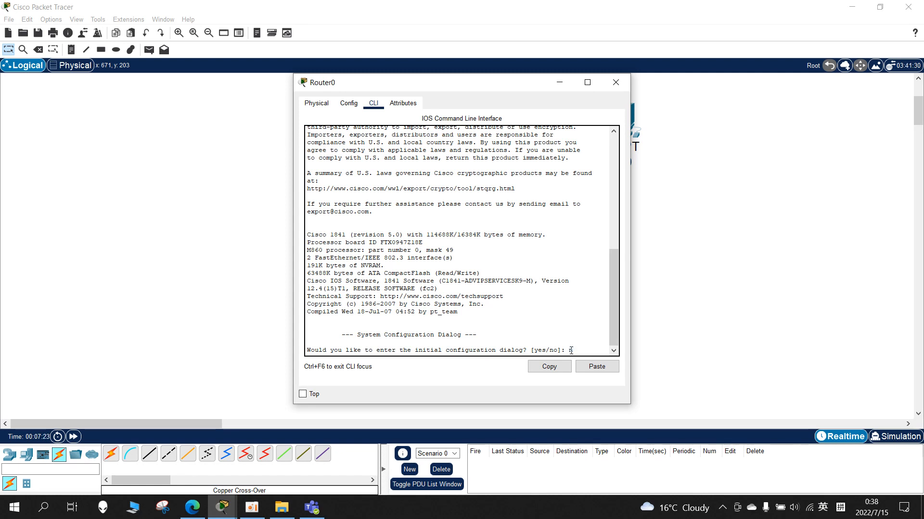
{"action": "type", "text": "o"}
{"action": "key", "text": "Return"}
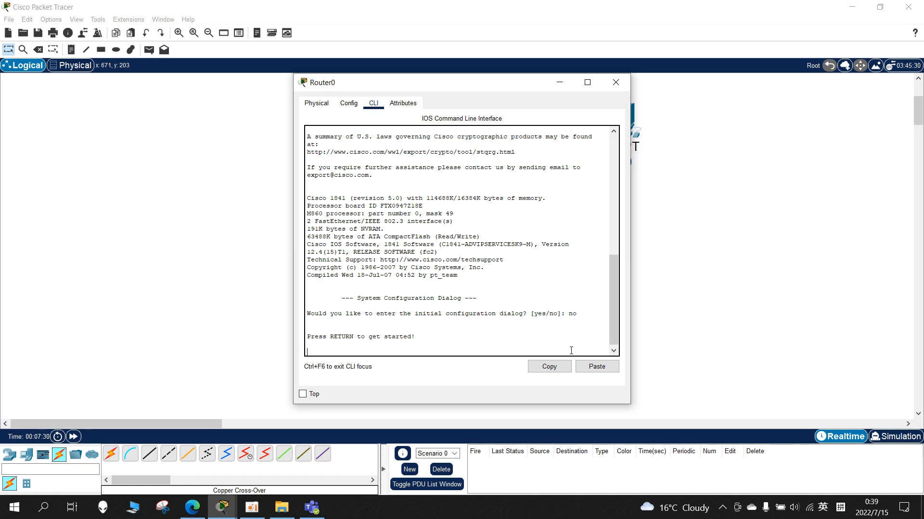
{"action": "key", "text": "Return"}
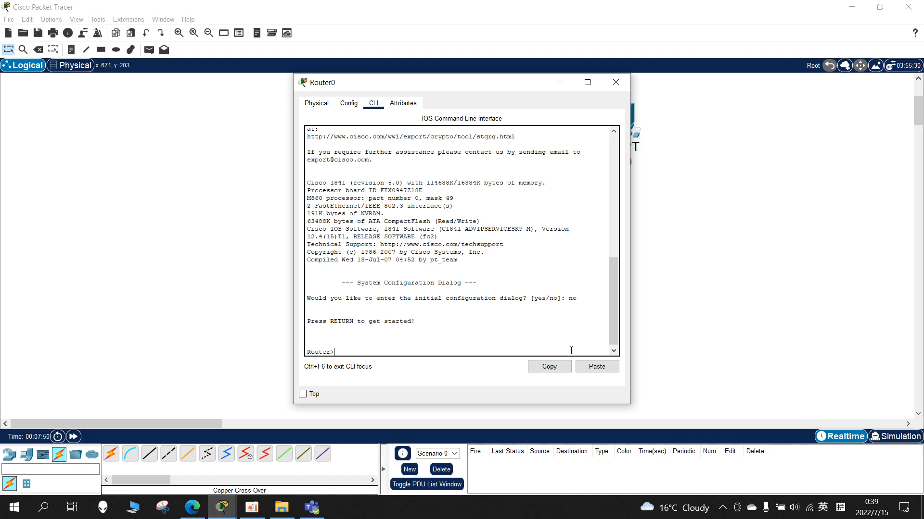
{"action": "key", "text": "Return"}
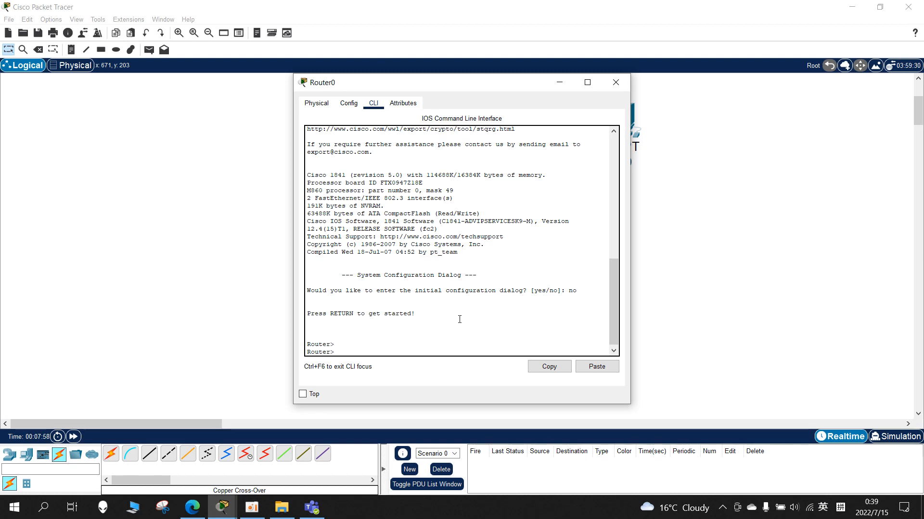
- Enter privileged mode with enable and global configuration mode with configure terminal on Router0
{"action": "type", "text": "nable"}
{"action": "key", "text": "Return"}
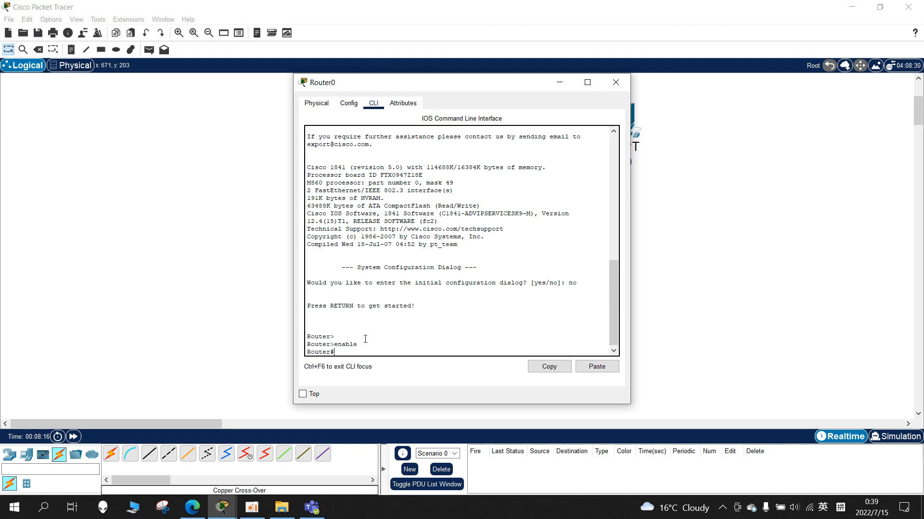
{"action": "type", "text": "onfigure terminal"}
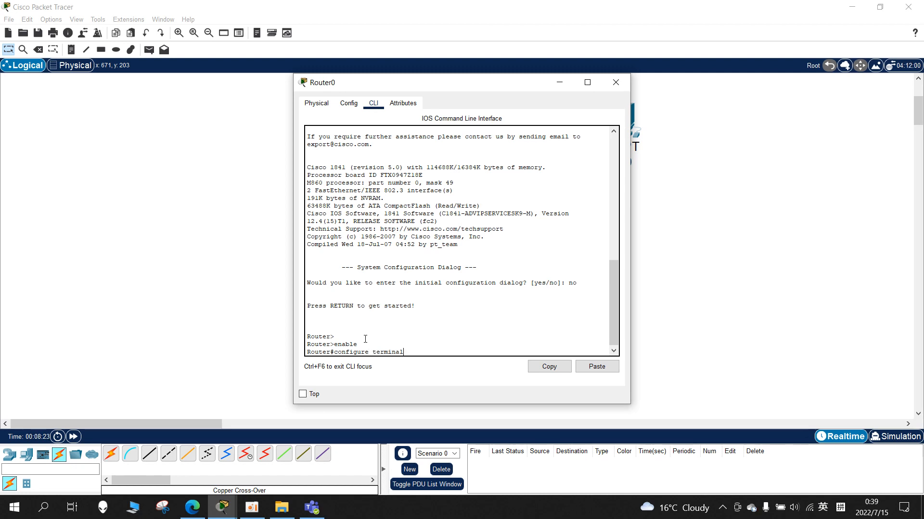
{"action": "key", "text": "Return"}
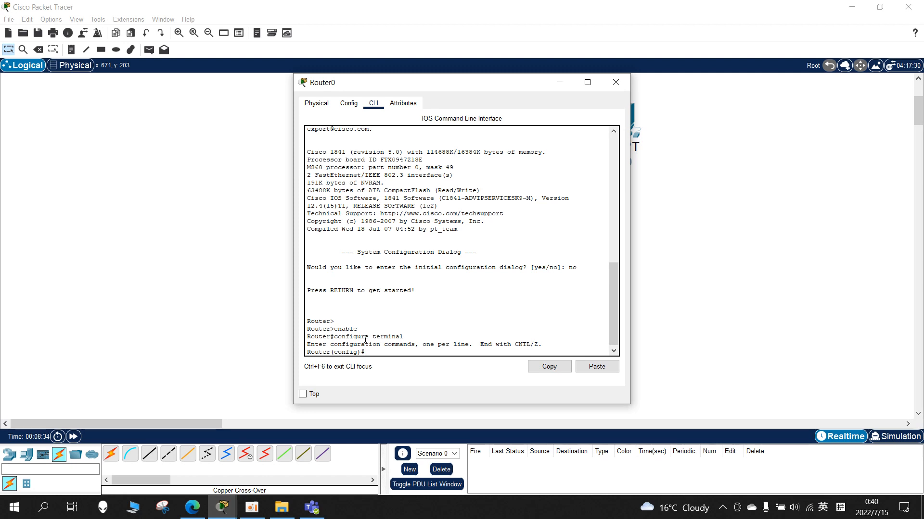
- Set the router's hostname to myFirstRouter and set its privileged-mode secret password with enable secret
{"action": "type", "text": "hostname myFirstRouter"}
{"action": "key", "text": "Return"}
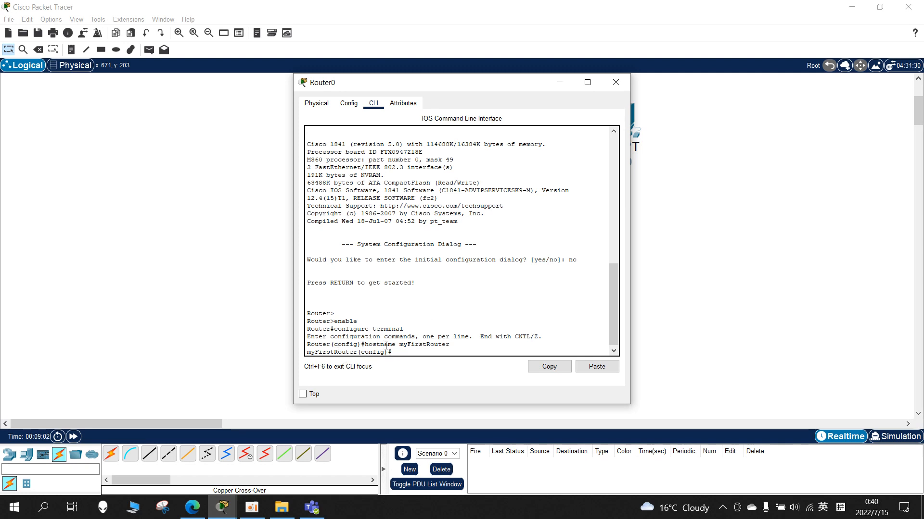
{"action": "type", "text": "able"}
{"action": "type", "text": "secret class"}
{"action": "key", "text": "Return"}
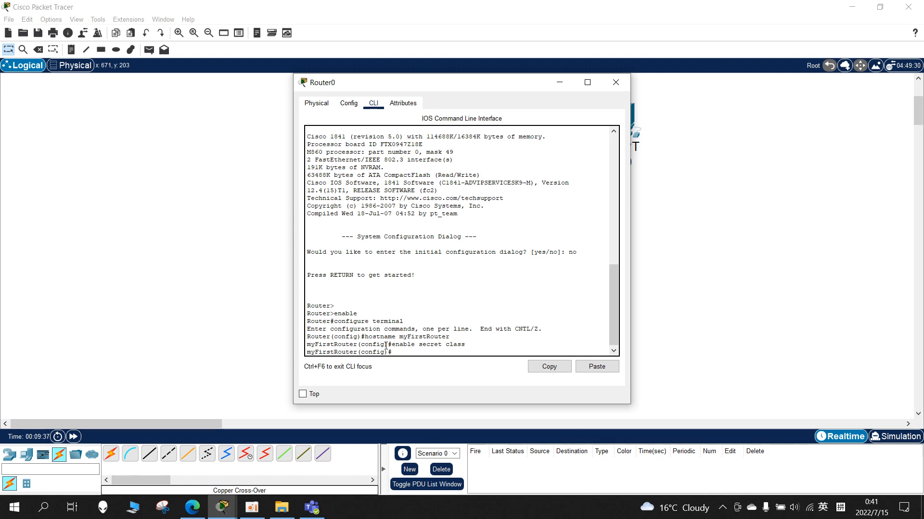
- Set the access password on line console 0, enable login, and return to global configuration mode
{"action": "type", "text": "ine console 0"}
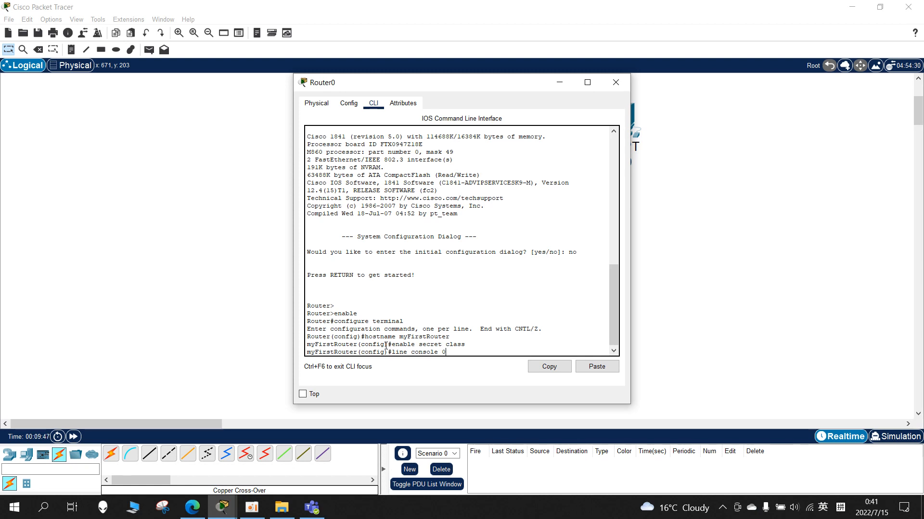
{"action": "key", "text": "Return"}
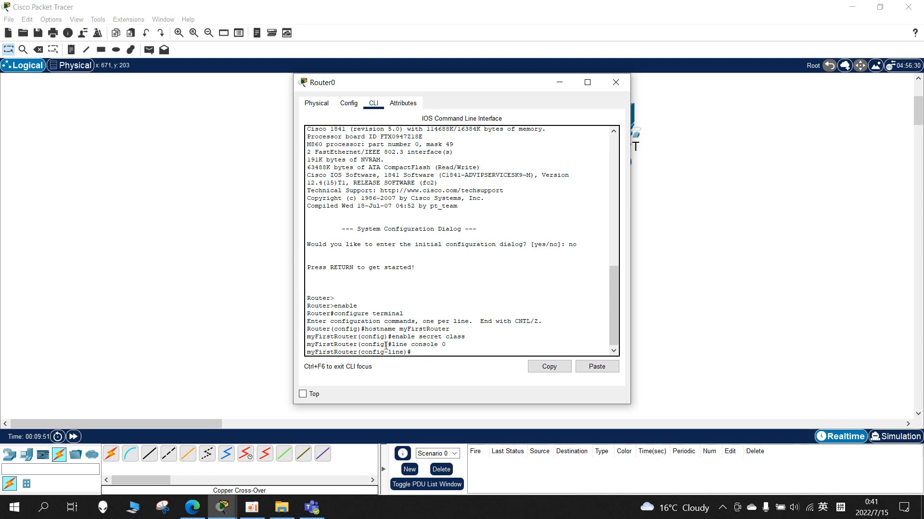
{"action": "type", "text": "password cisco"}
{"action": "key", "text": "Return"}
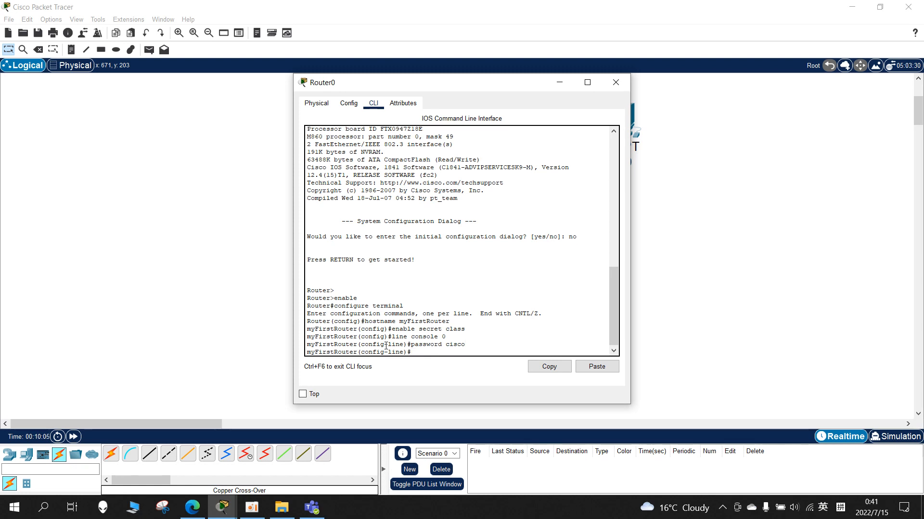
{"action": "type", "text": "login"}
{"action": "key", "text": "Return"}
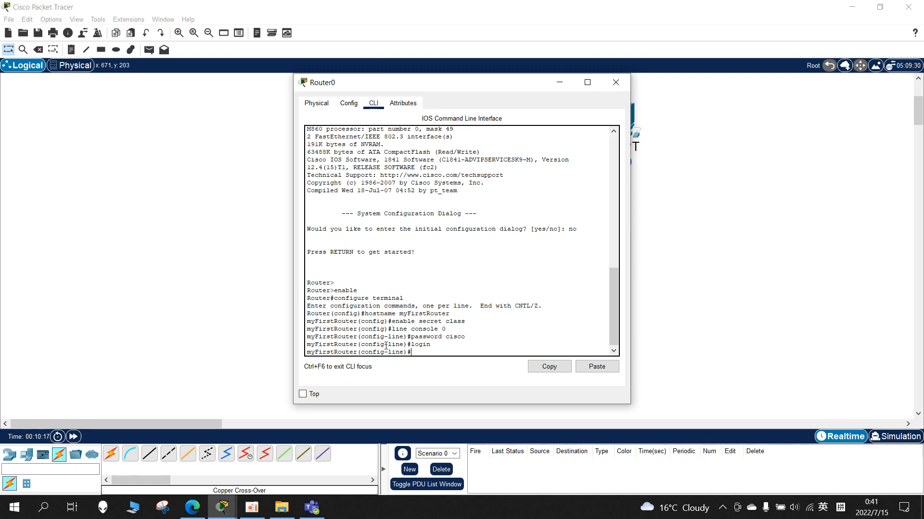
{"action": "type", "text": "exit"}
{"action": "key", "text": "Return"}
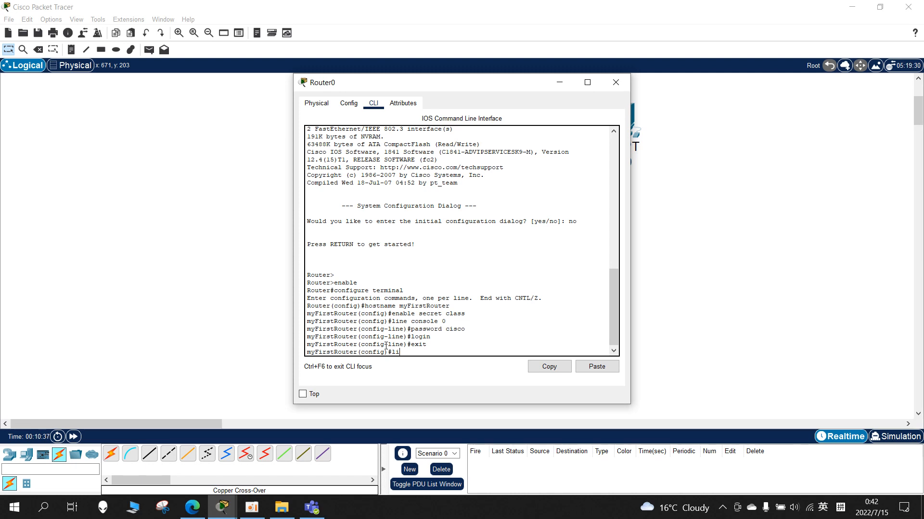
- Set the access password on line vty 0 4, enable login, and return to global configuration mode
{"action": "type", "text": "ne vty 0 4"}
{"action": "key", "text": "Return"}
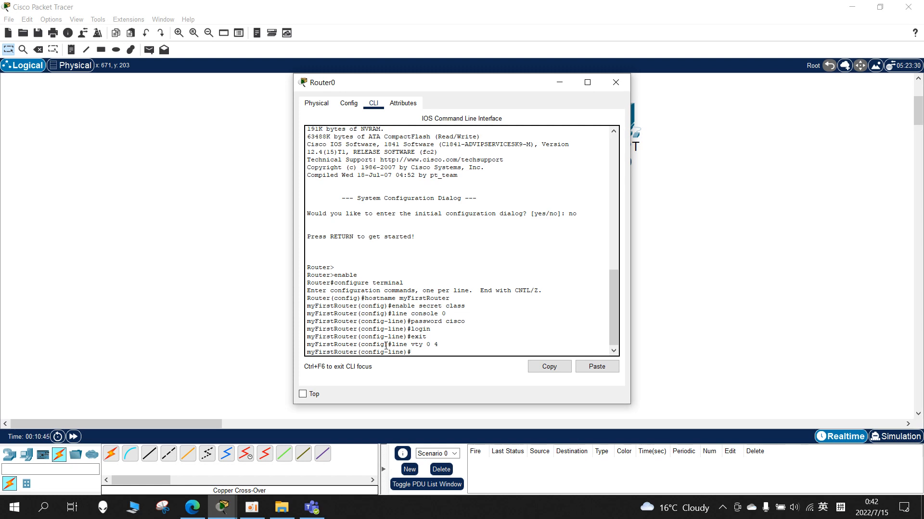
{"action": "type", "text": "password cisco"}
{"action": "key", "text": "Return"}
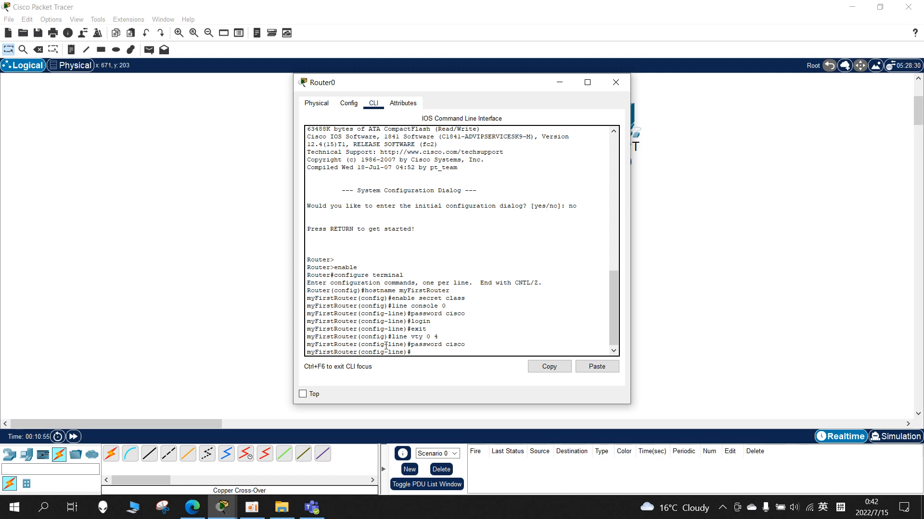
{"action": "type", "text": "login"}
{"action": "key", "text": "Return"}
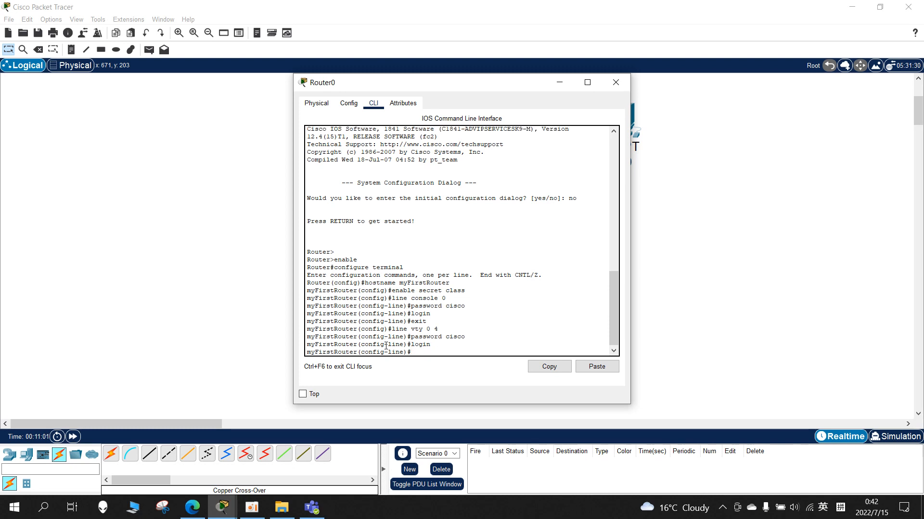
{"action": "type", "text": "exit"}
{"action": "key", "text": "Return"}
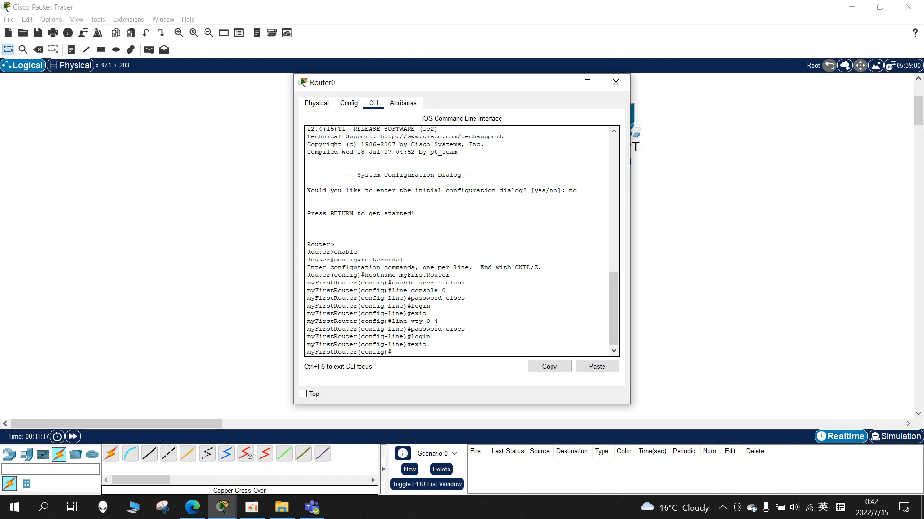
- Enter interface configuration mode for FastEthernet0/0 on the router
{"action": "type", "text": "interfacce FastEthern"}
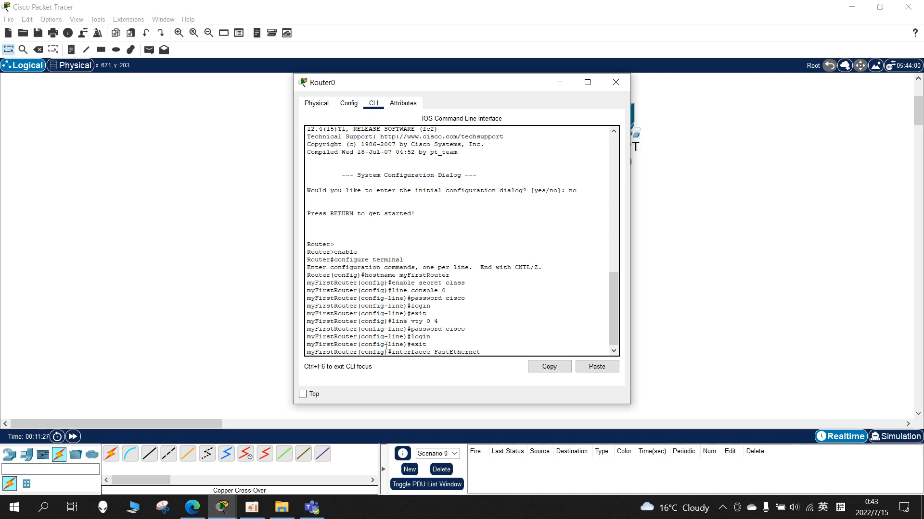
{"action": "type", "text": "et0/0"}
{"action": "key", "text": "Return"}
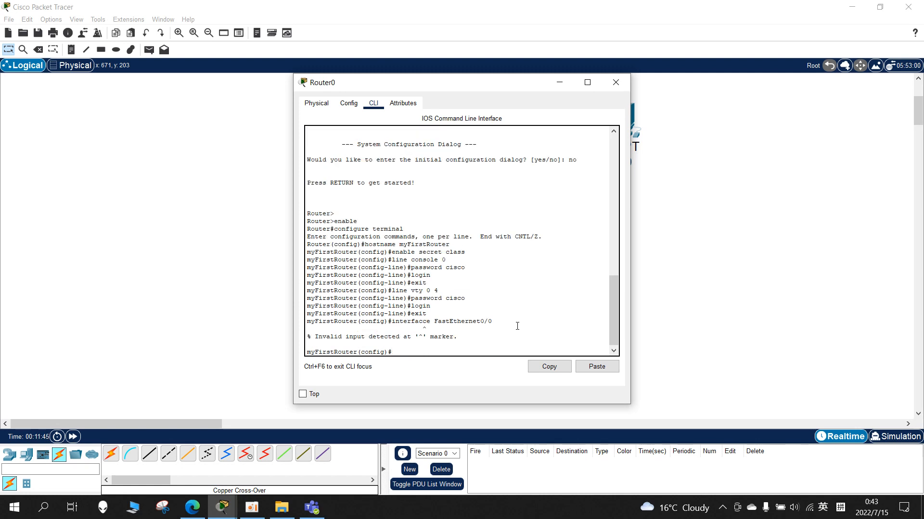
{"action": "key", "text": "Up"}
{"action": "key", "text": "BackSpace"}
{"action": "key", "text": "Return"}
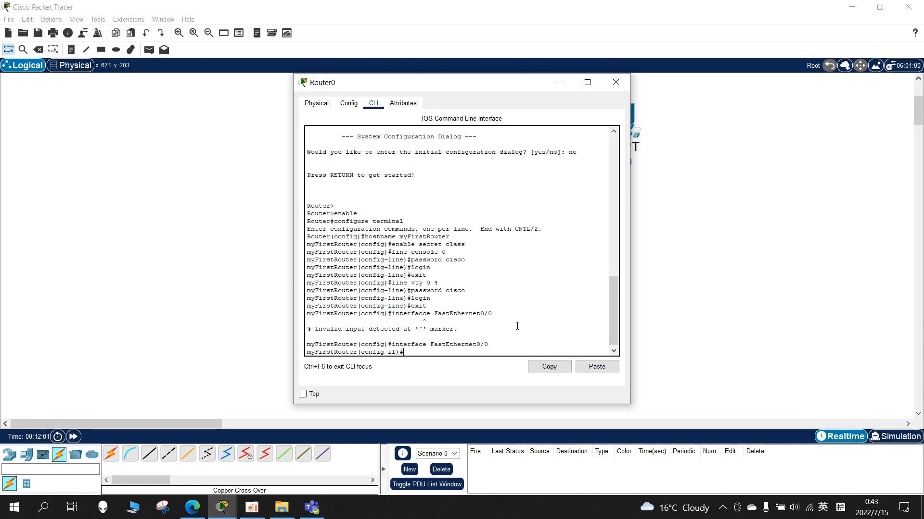
{"action": "key", "text": "Up"}
{"action": "key", "text": "Up"}
{"action": "key", "text": "Up"}
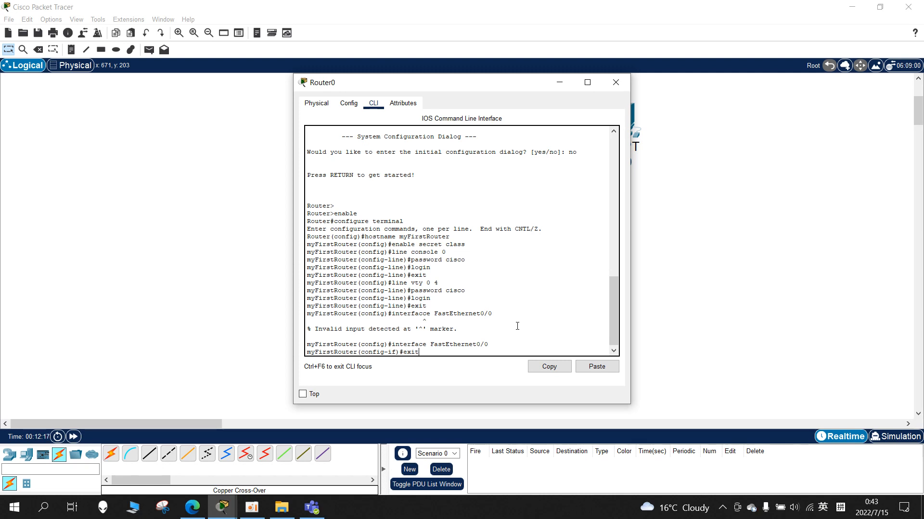
{"action": "key", "text": "Up"}
{"action": "key", "text": "Up"}
{"action": "key", "text": "Down"}
{"action": "key", "text": "Down"}
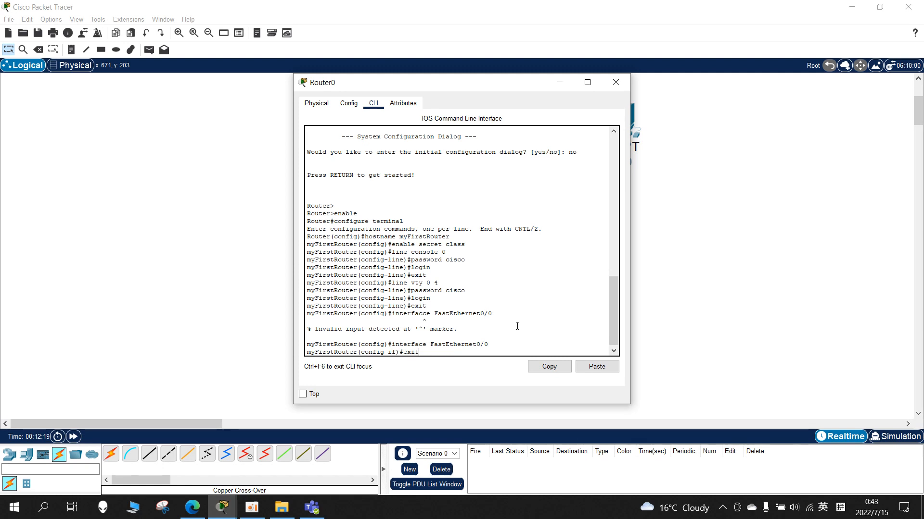
{"action": "key", "text": "Up"}
{"action": "key", "text": "Down"}
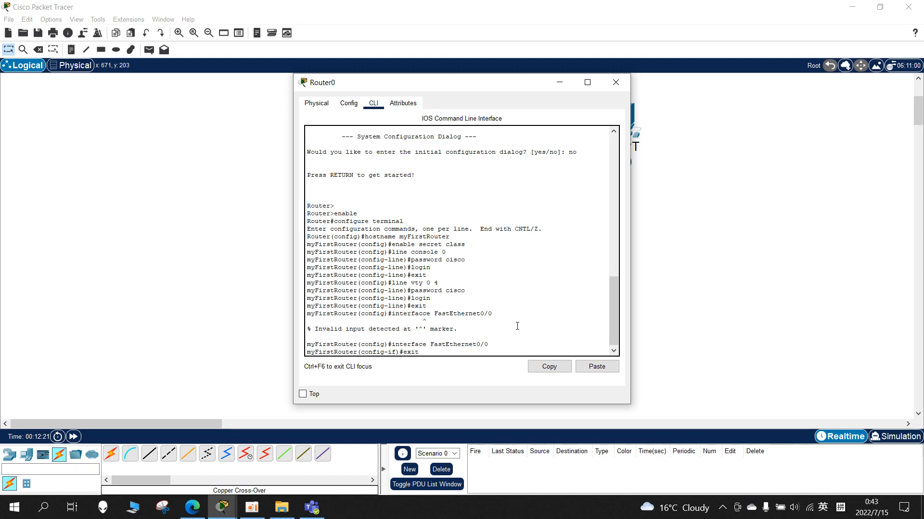
{"action": "key", "text": "BackSpace"}
{"action": "key", "text": "BackSpace"}
{"action": "key", "text": "BackSpace"}
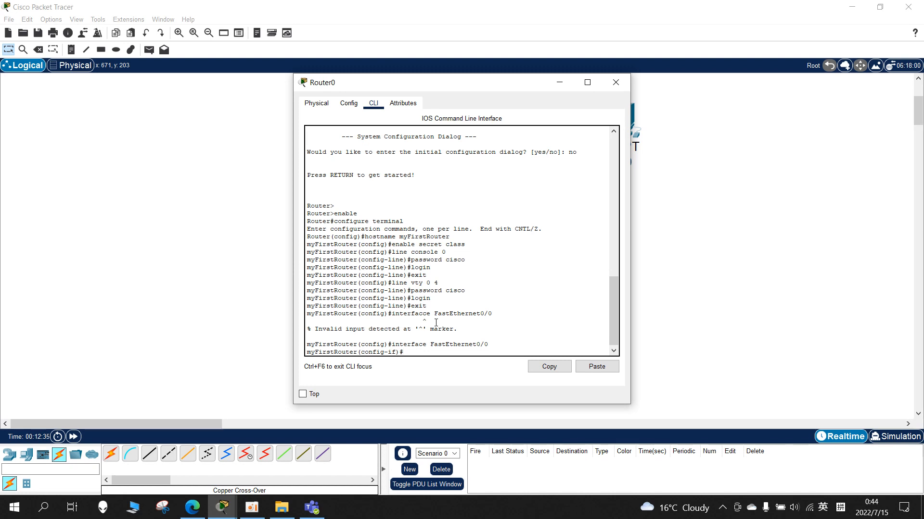
- Assign FastEthernet0/0 the IP address 192.168.1.1 with mask 255.255.255.0 and the description "myFirstRouter FastEthernet0/0"
{"action": "type", "text": "ip address 192.168.1.1 "}
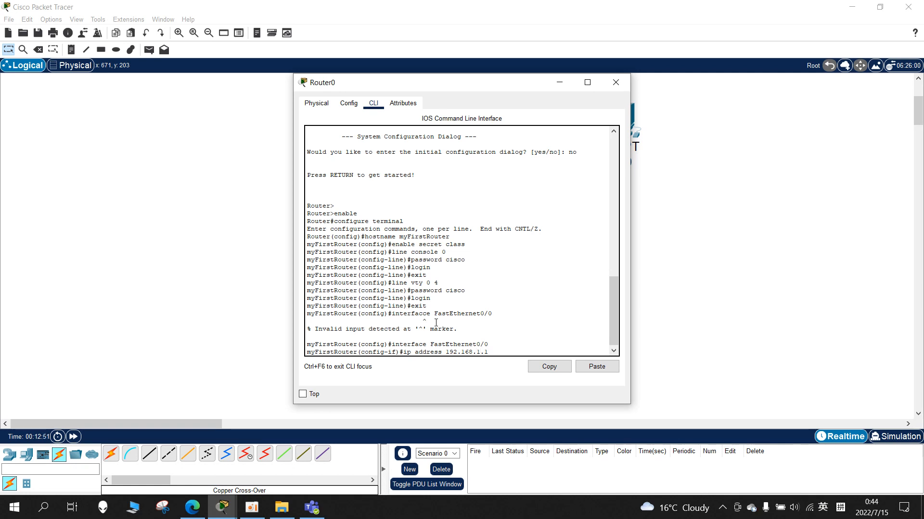
{"action": "type", "text": "255.255.255.0"}
{"action": "key", "text": "Return"}
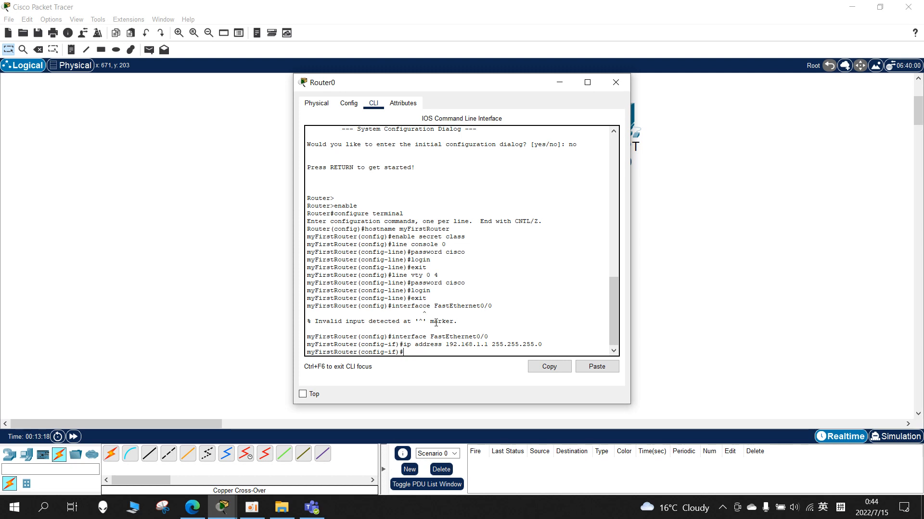
{"action": "type", "text": "description myFirstRo"}
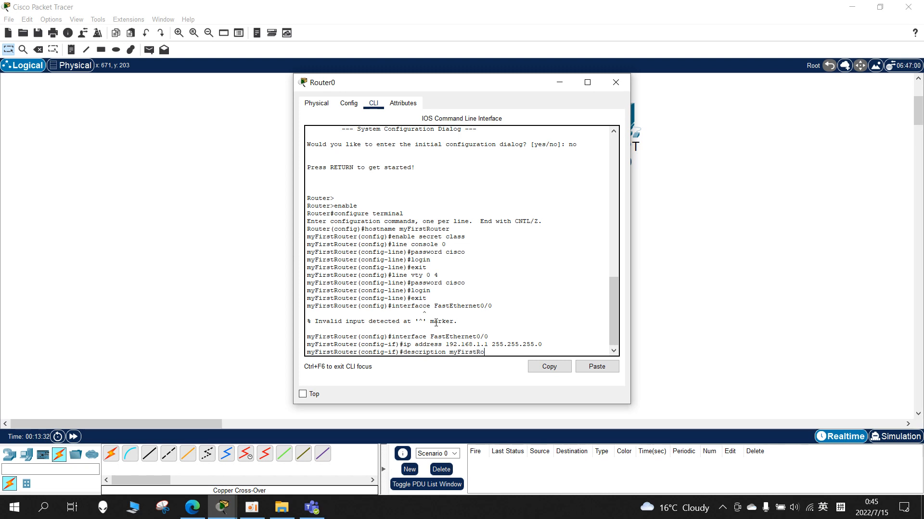
{"action": "type", "text": "uter FastEthernet0/0"}
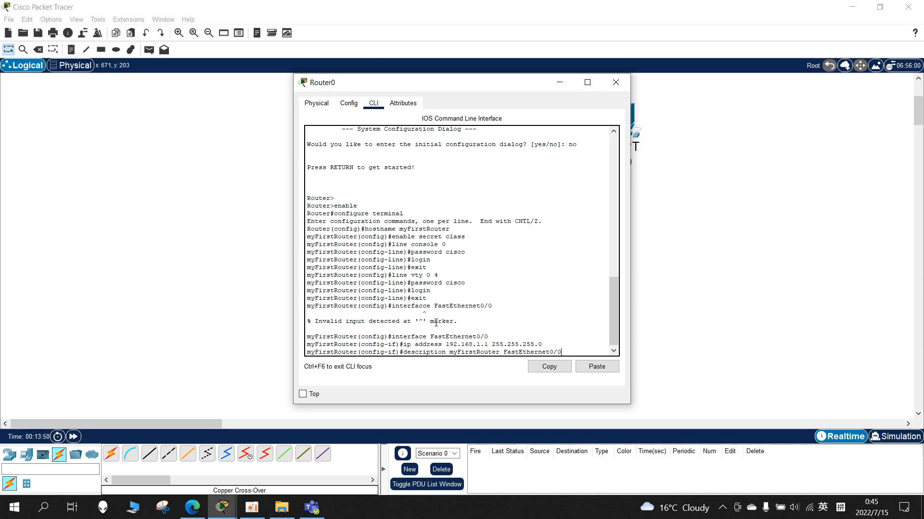
{"action": "key", "text": "Return"}
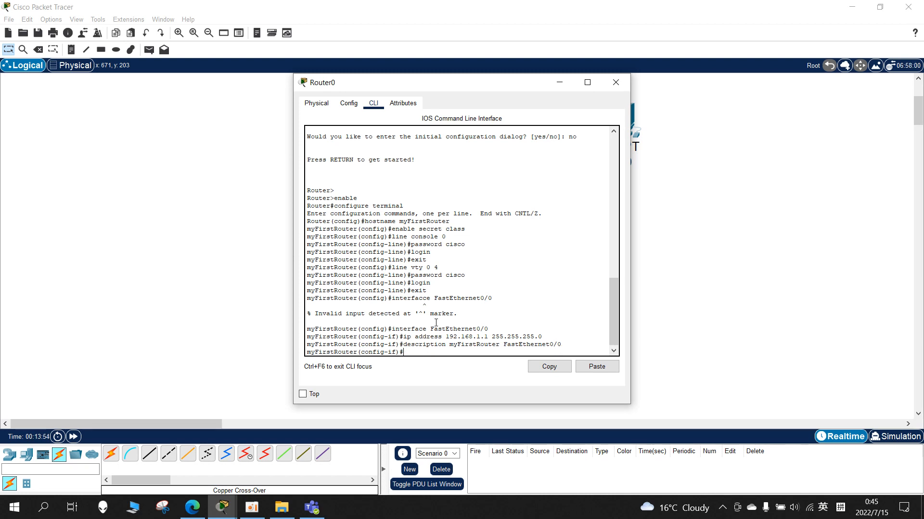
- Activate FastEthernet0/0 with no shutdown and exit to global configuration mode
{"action": "type", "text": "no shutdown"}
{"action": "key", "text": "Return"}
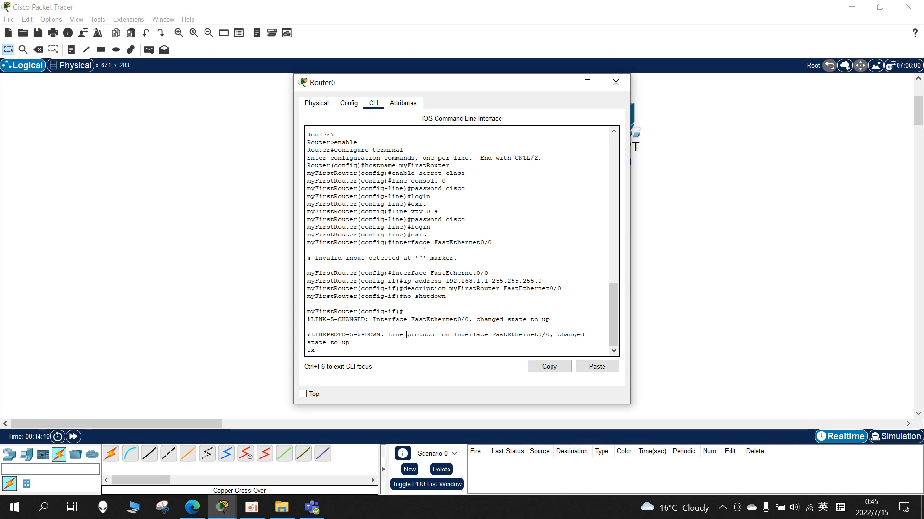
{"action": "type", "text": "it"}
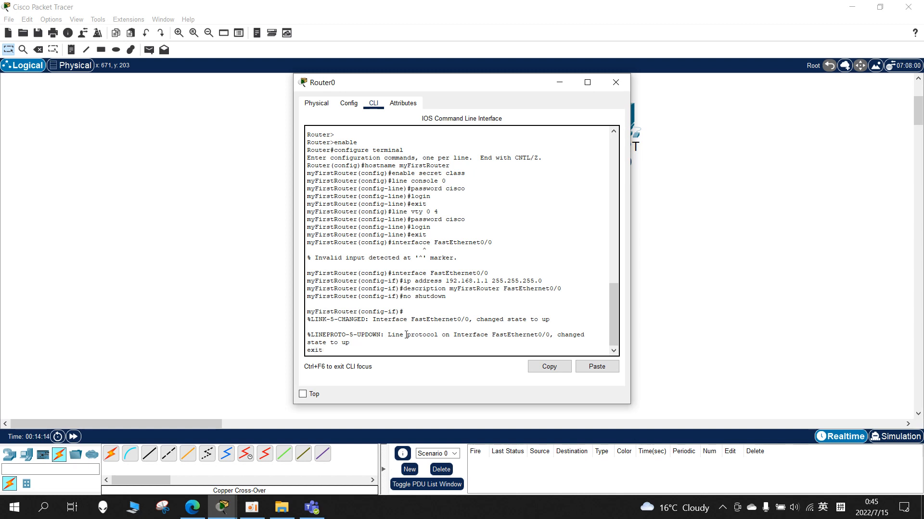
{"action": "key", "text": "Return"}
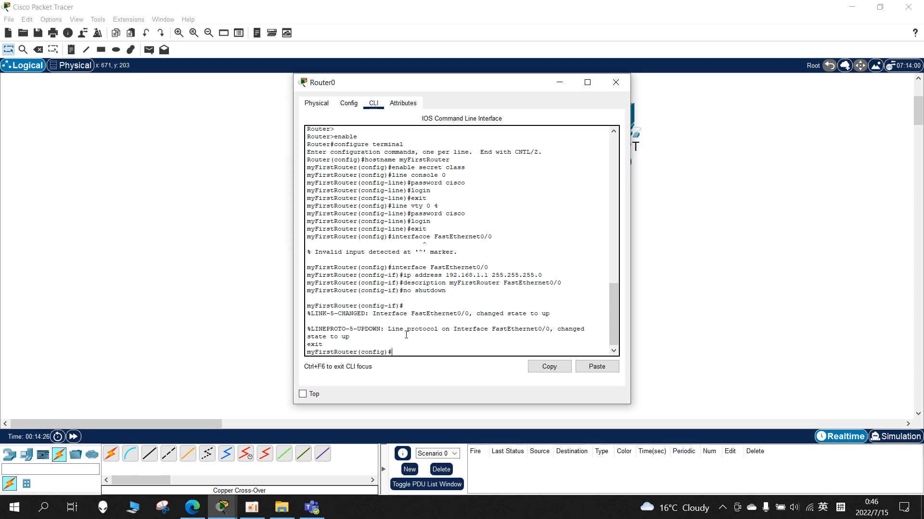
- Enter interface configuration mode for FastEthernet0/1 on the router
{"action": "type", "text": "interface FastEthern"}
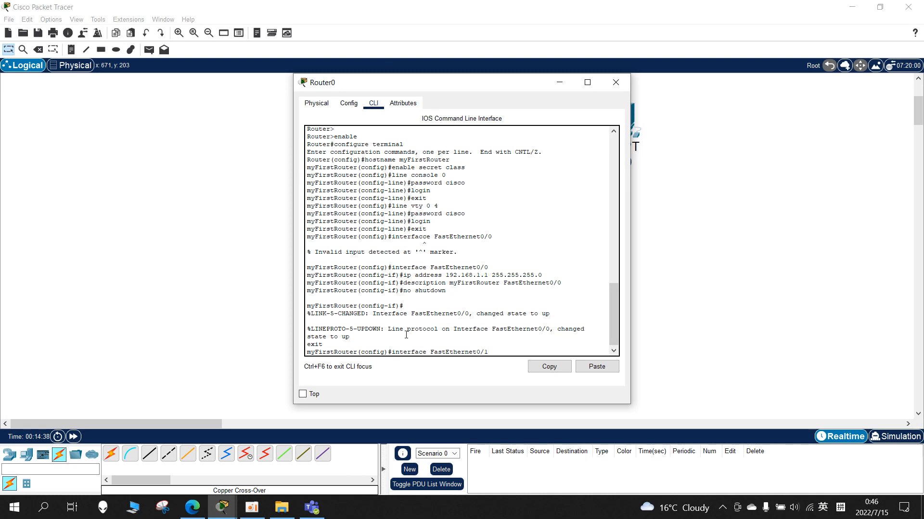
{"action": "type", "text": "et0/1"}
{"action": "key", "text": "Return"}
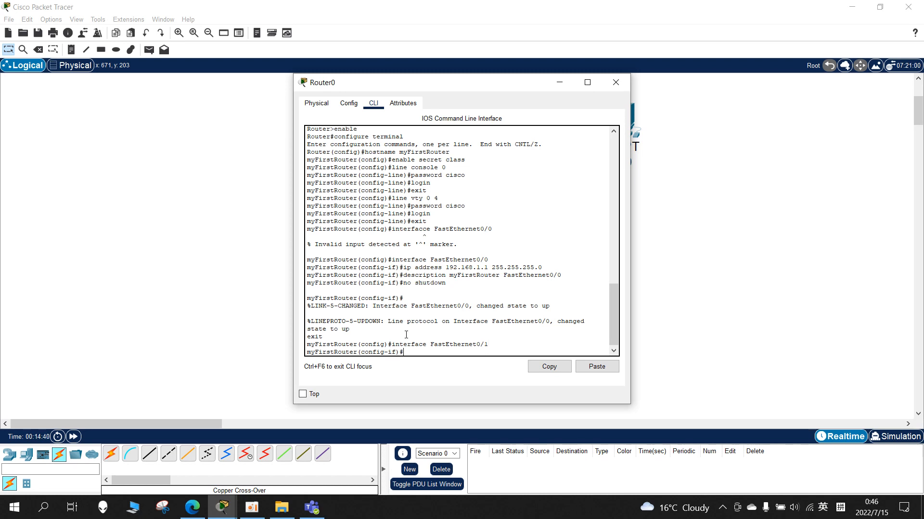
{"action": "left_click", "coordinate": [253, 507]}
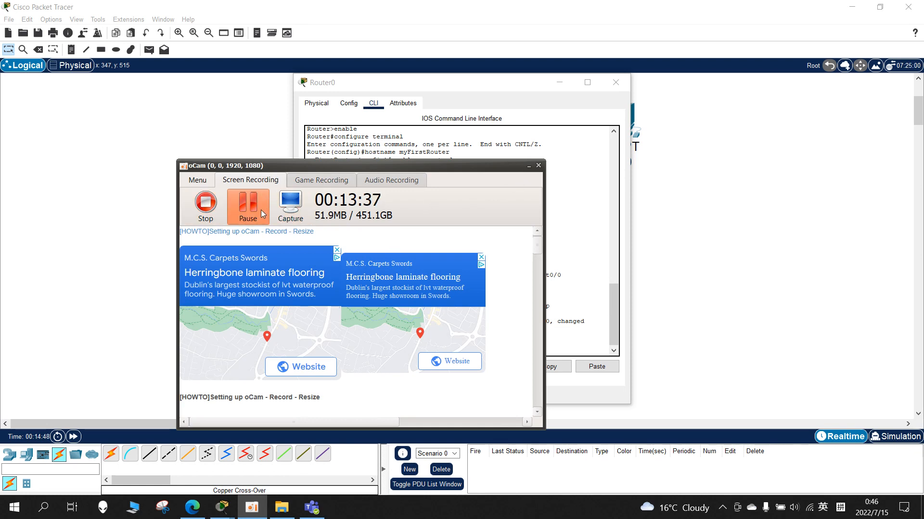
{"action": "left_click", "coordinate": [529, 165]}
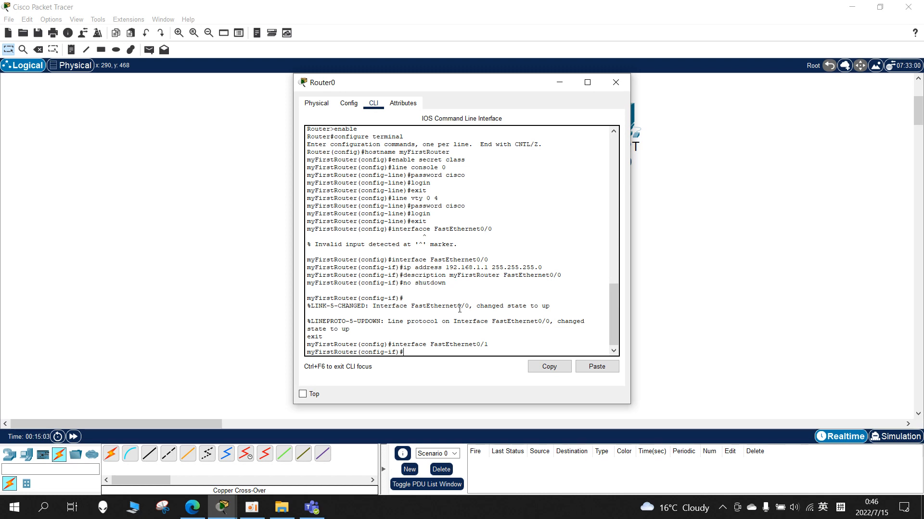
- Assign FastEthernet0/1 the IP address 192.168.2.1 with subnet mask 255.255.255.0
{"action": "type", "text": "ip"}
{"action": "type", "text": " adr"}
{"action": "type", "text": "dress"}
{"action": "type", "text": " 192"}
{"action": "type", "text": ".1"}
{"action": "type", "text": "68"}
{"action": "type", "text": ".2.1"}
{"action": "type", "text": " 25"}
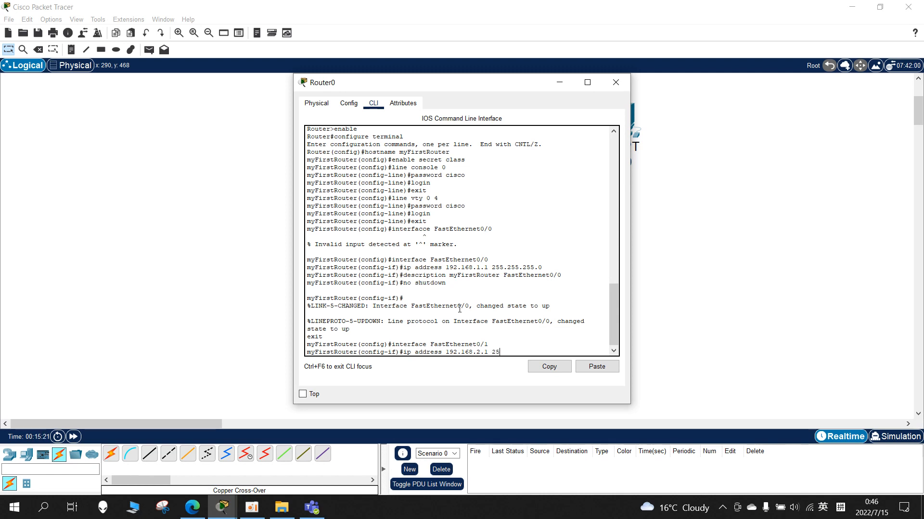
{"action": "type", "text": "5.255.255.0"}
{"action": "key", "text": "Return"}
- Give FastEthernet0/1 the description "myFirstRouter FastEthernet0/1"
{"action": "type", "text": "desc"}
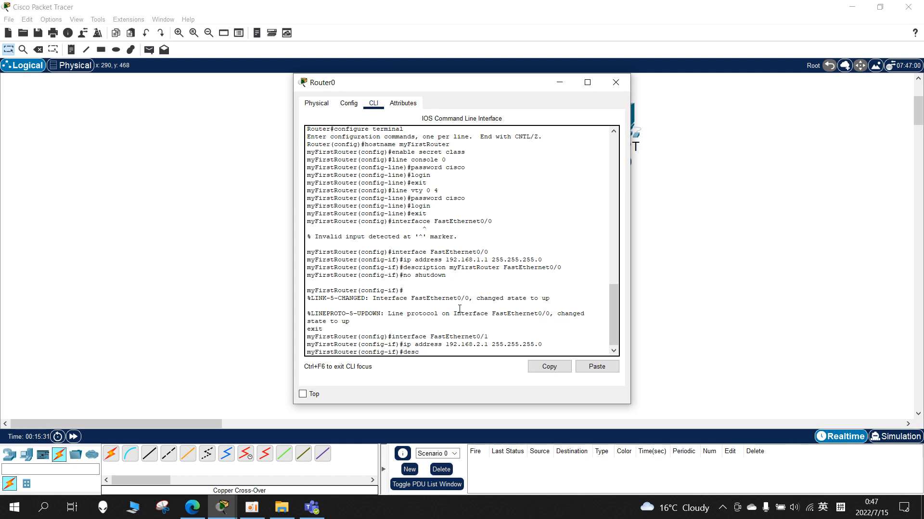
{"action": "type", "text": "ription myFirst"}
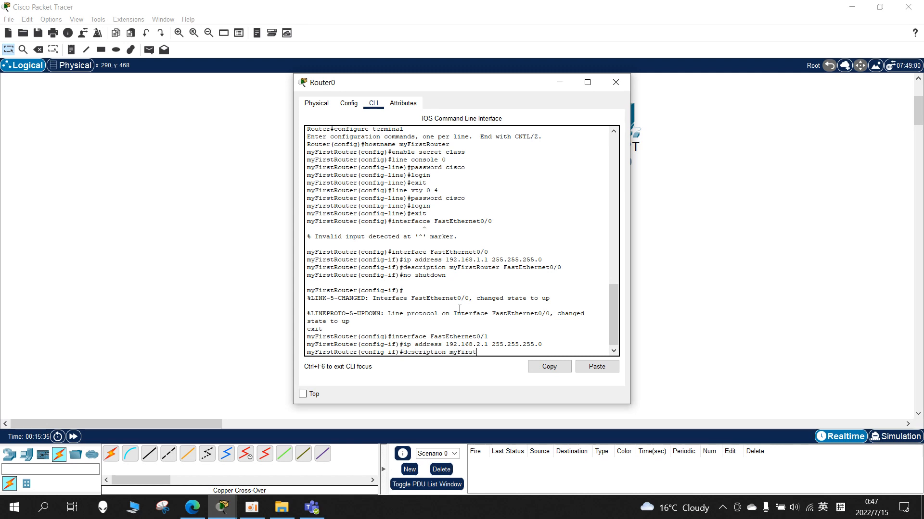
{"action": "type", "text": "Router FastEthernet"}
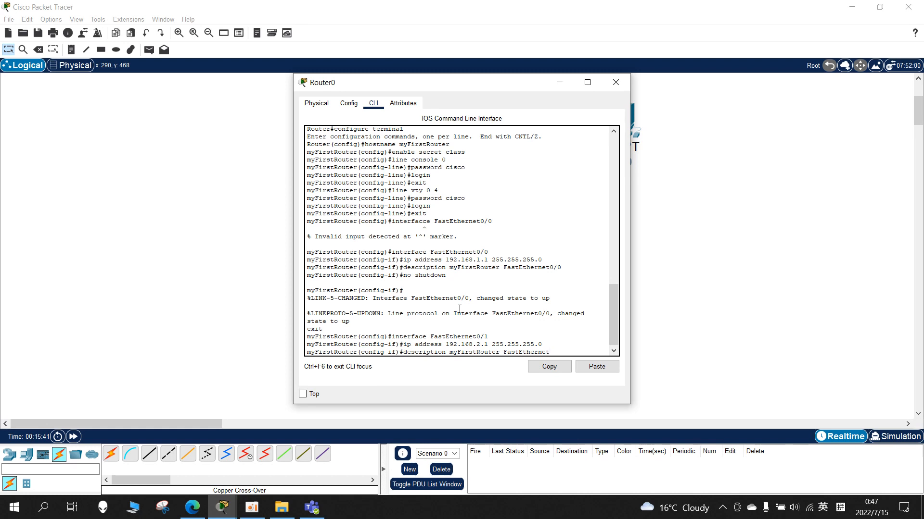
{"action": "type", "text": "0/1"}
{"action": "key", "text": "Return"}
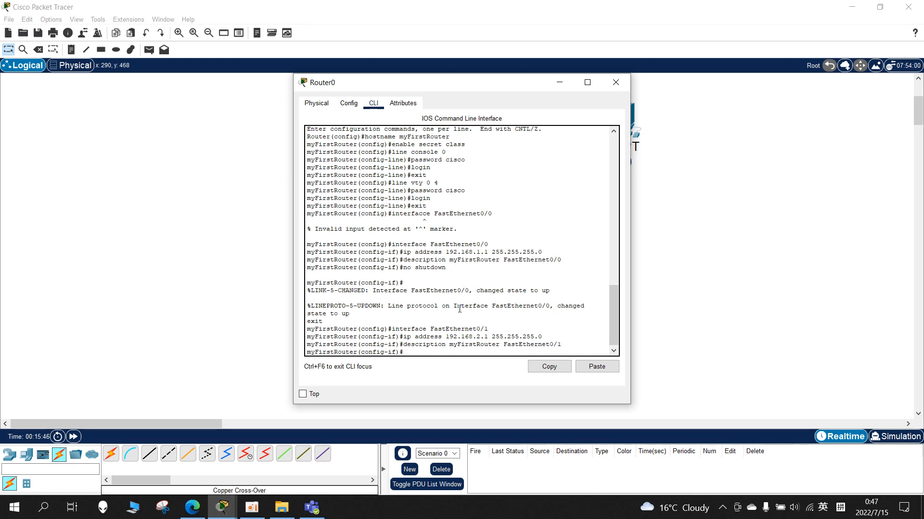
- Activate FastEthernet0/1 with no shutdown and exit to global configuration mode
{"action": "type", "text": "no shutdown"}
{"action": "key", "text": "Return"}
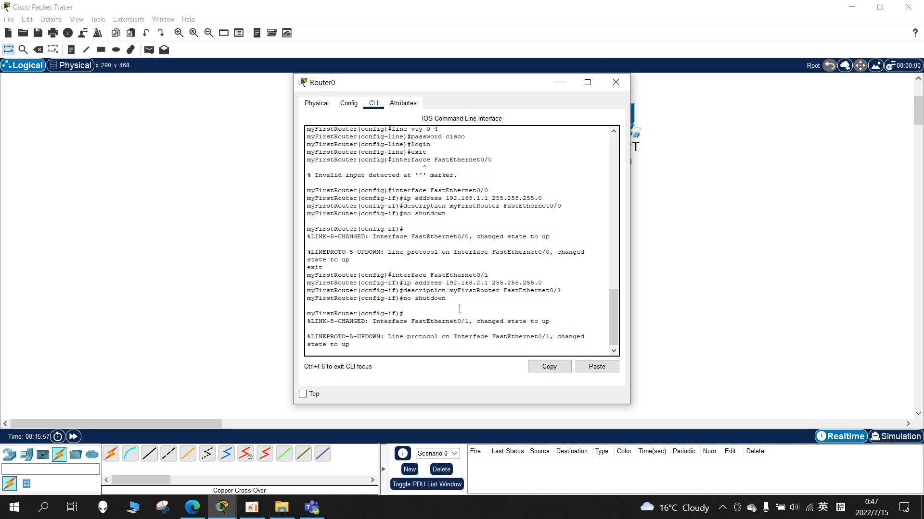
{"action": "type", "text": "exit"}
{"action": "key", "text": "Return"}
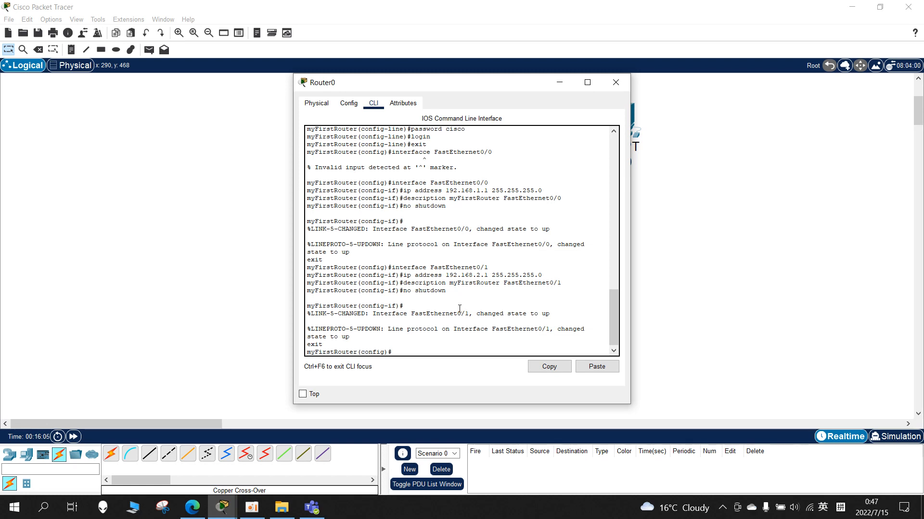
- Exit global configuration mode to return the router to its privileged EXEC prompt
{"action": "type", "text": "exit"}
{"action": "key", "text": "Return"}
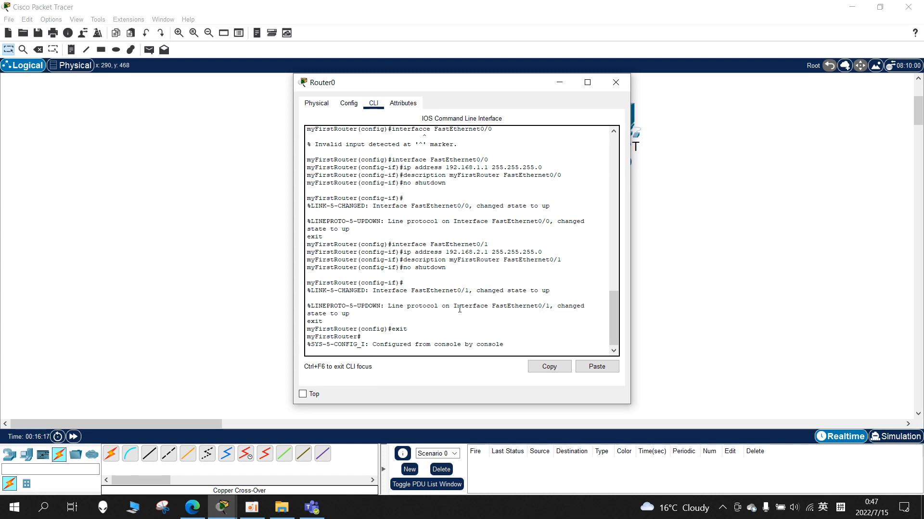
{"action": "key", "text": "Return"}
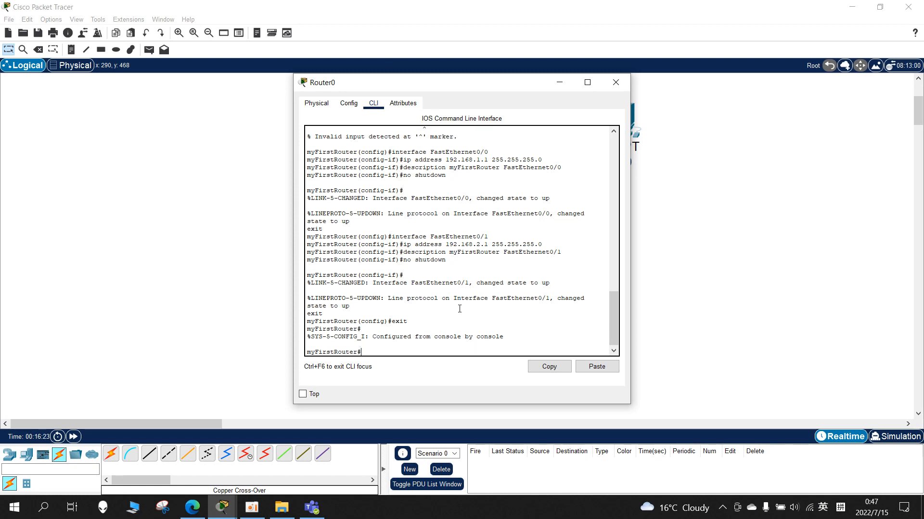
{"action": "type", "text": "privileged exec mode"}
{"action": "key", "text": "Return"}
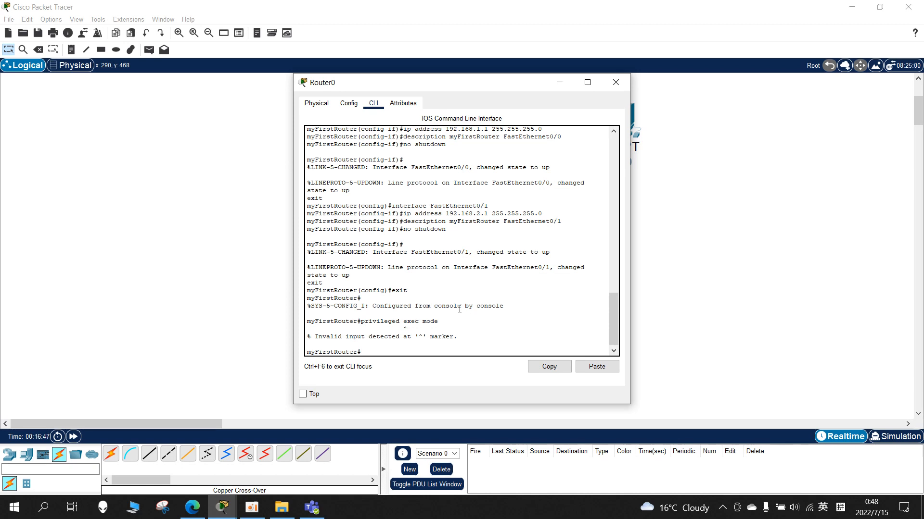
- Display the router's running configuration with show running-config to review the settings
{"action": "type", "text": "ow running-config"}
{"action": "key", "text": "Return"}
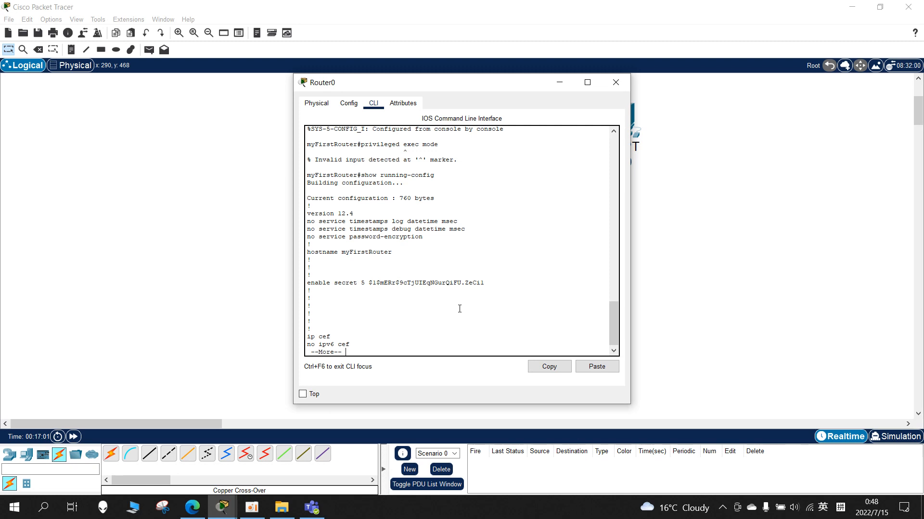
{"action": "key", "text": "Return"}
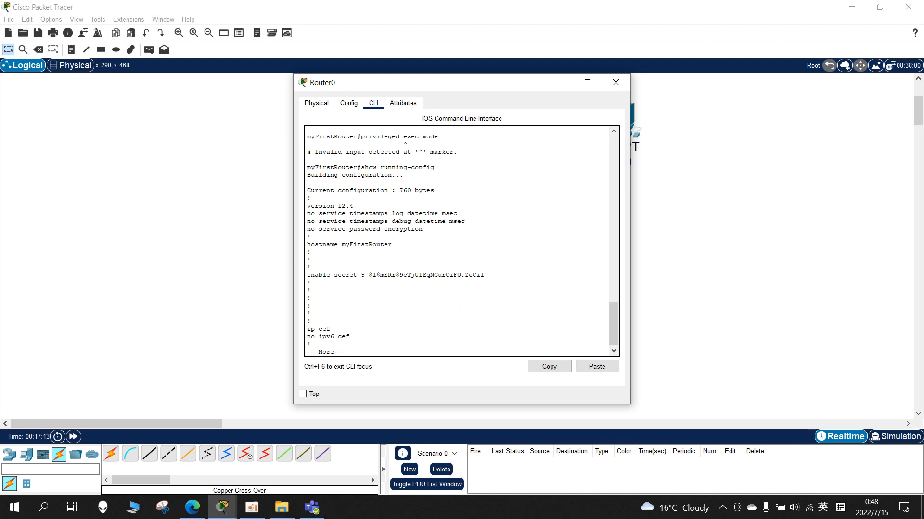
- Try to copy running-config to startup-config, answering the destination filename prompt with "yes"
{"action": "type", "text": "op"}
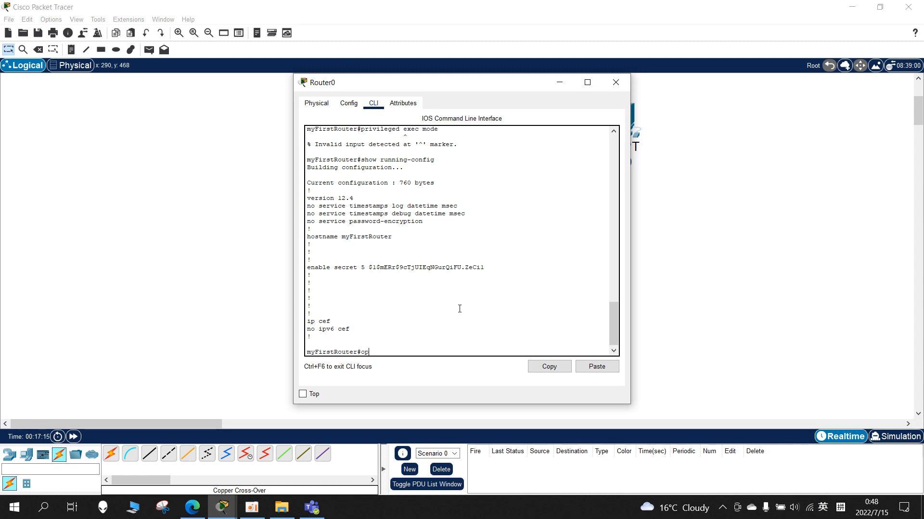
{"action": "type", "text": "y"}
{"action": "key", "text": "BackSpace"}
{"action": "key", "text": "BackSpace"}
{"action": "key", "text": "BackSpace"}
{"action": "type", "text": "copy running-config startup-config"}
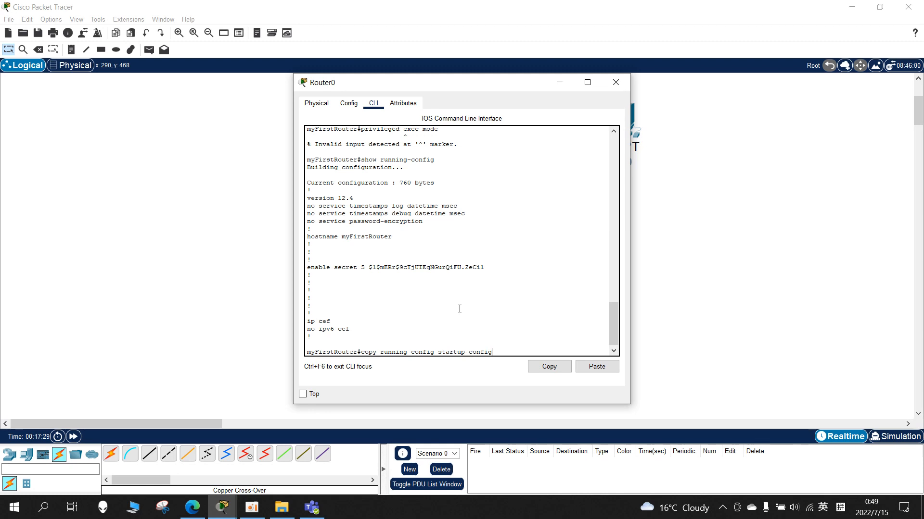
{"action": "key", "text": "Return"}
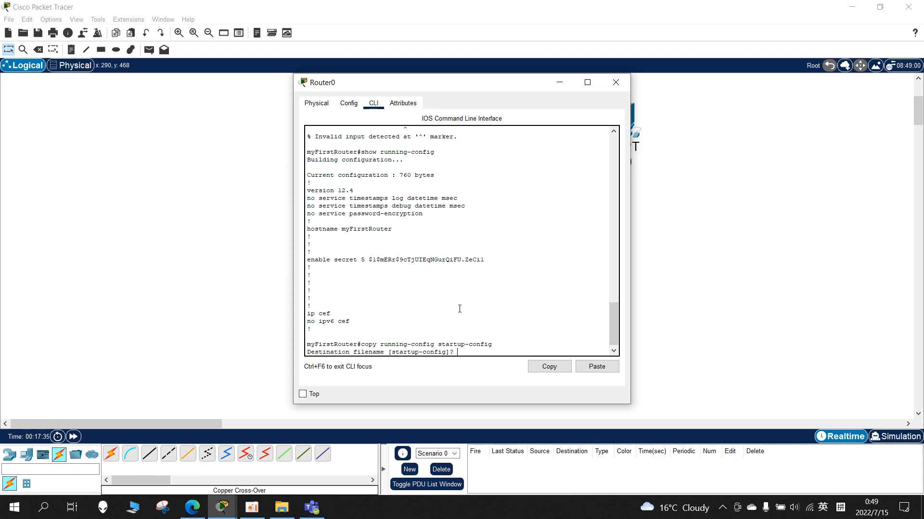
{"action": "type", "text": "yes"}
{"action": "key", "text": "Return"}
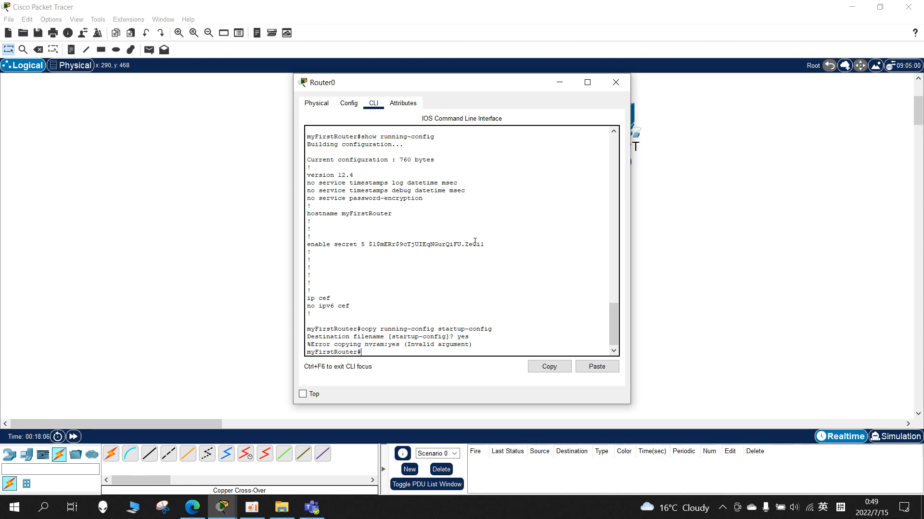
- Clear the stray text from the router's command line and close the router's window
{"action": "type", "text": "xi"}
{"action": "key", "text": "BackSpace"}
{"action": "key", "text": "BackSpace"}
{"action": "key", "text": "BackSpace"}
{"action": "key", "text": "BackSpace"}
{"action": "left_click", "coordinate": [618, 80]}
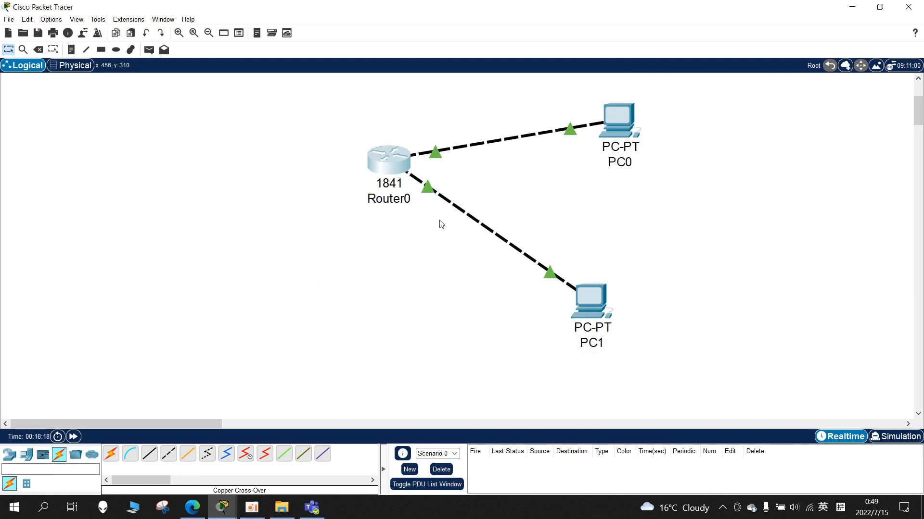
- Give PC0 the static IPv4 address 192.168.1.2 with subnet mask 255.255.255.0 in its IP configuration
{"action": "left_click", "coordinate": [618, 117]}
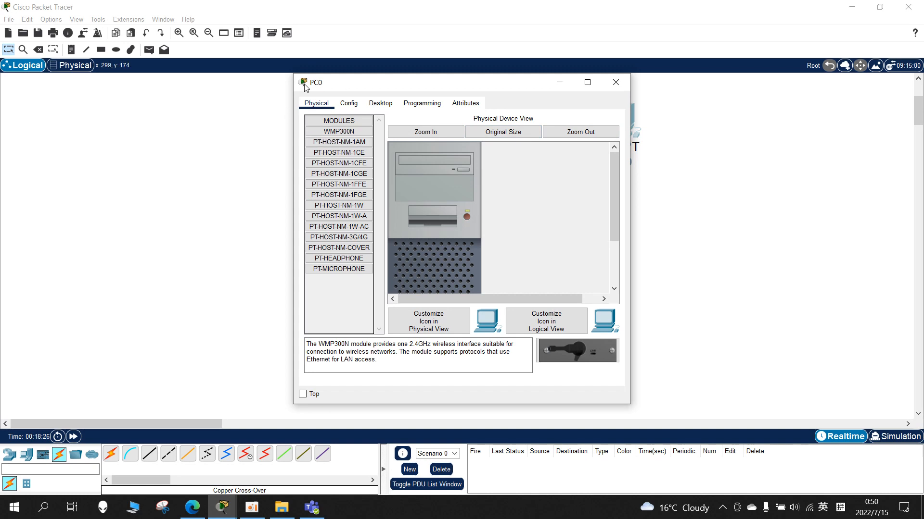
{"action": "left_click", "coordinate": [392, 109]}
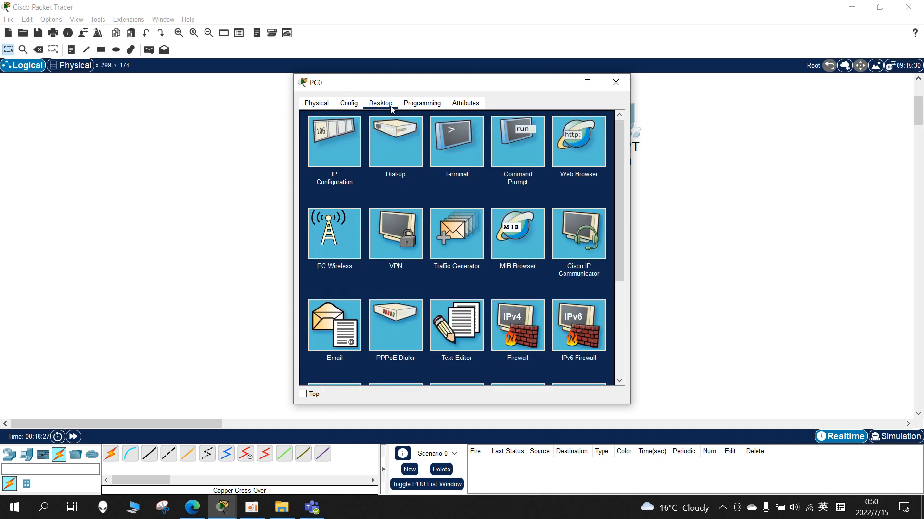
{"action": "left_click", "coordinate": [338, 149]}
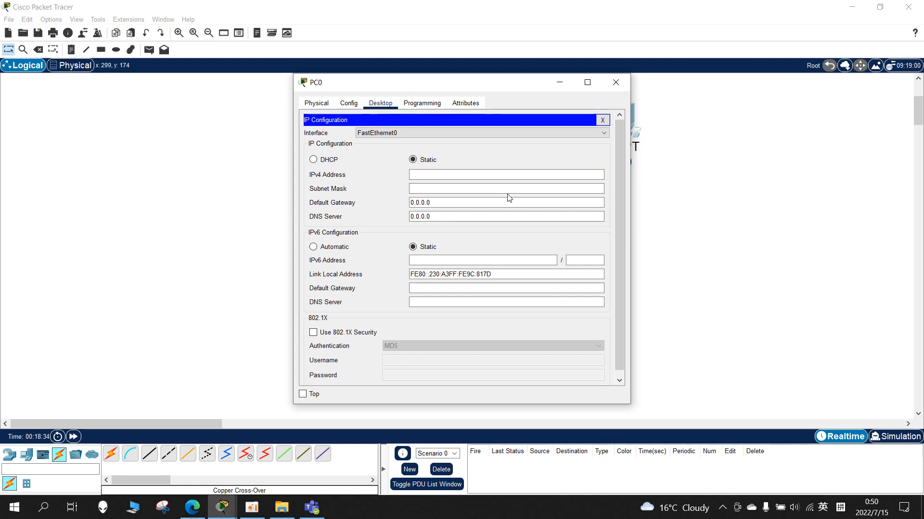
{"action": "left_click", "coordinate": [453, 178]}
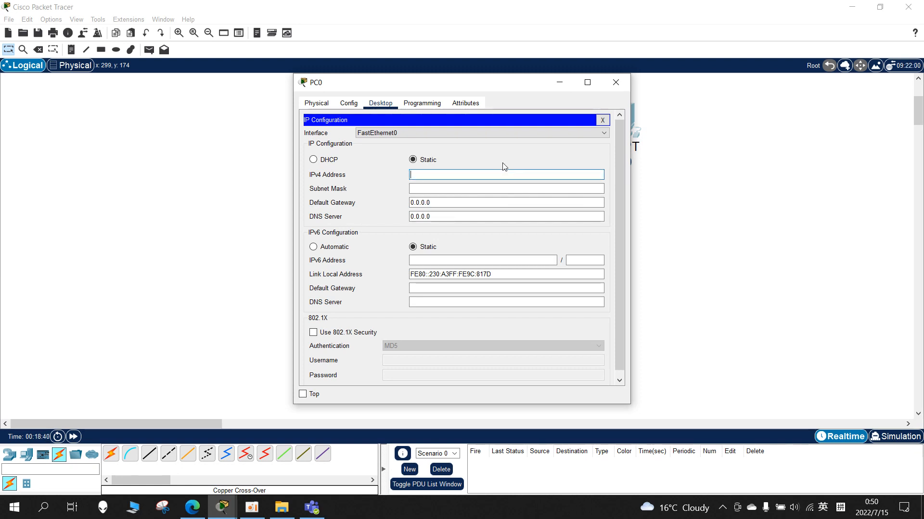
{"action": "type", "text": "192.168.1.2"}
{"action": "key", "text": "Tab"}
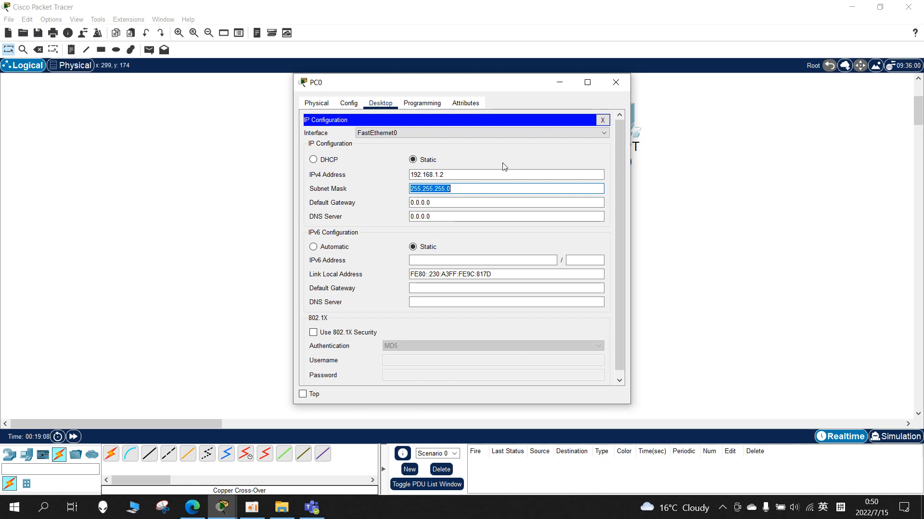
- Set PC0's IPv4 default gateway to 192.168.1.1 and close its window
{"action": "key", "text": "Tab"}
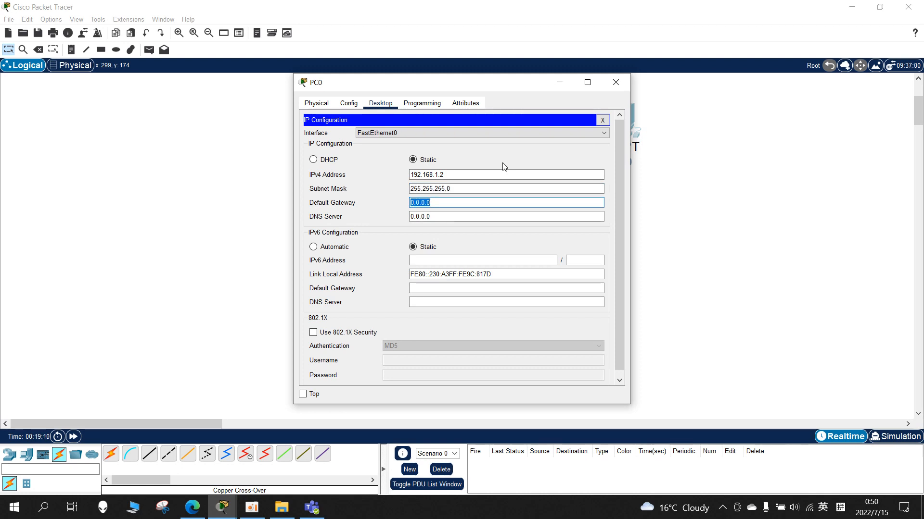
{"action": "scroll", "coordinate": [504, 166], "scroll_direction": "down", "scroll_amount": 1}
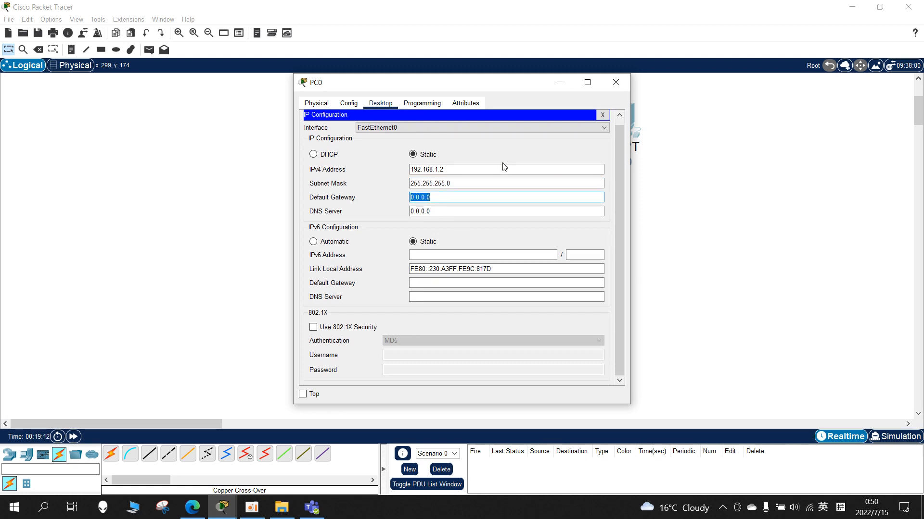
{"action": "type", "text": "192"}
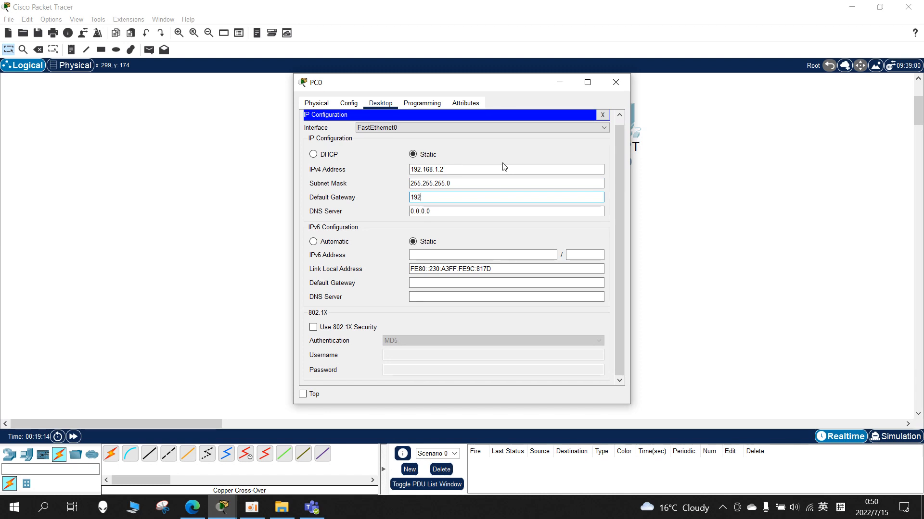
{"action": "type", "text": ".168.1.1"}
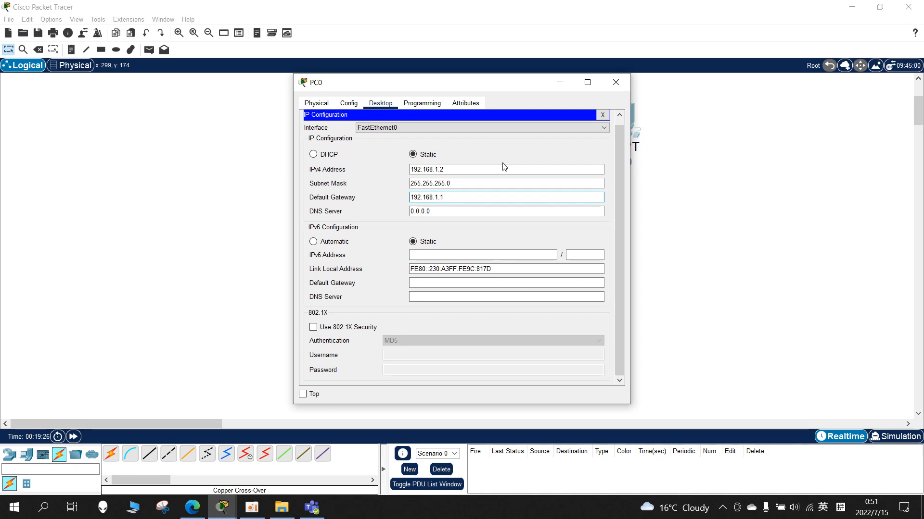
{"action": "key", "text": "Tab"}
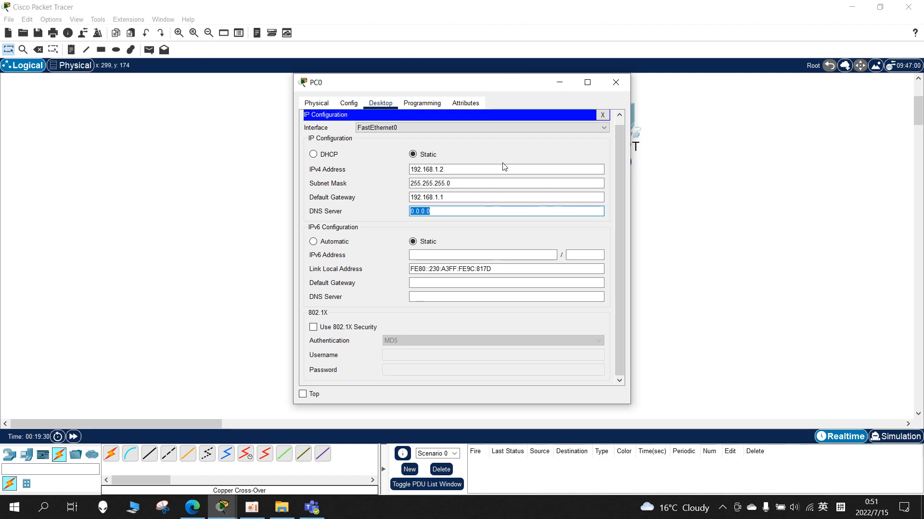
{"action": "left_click", "coordinate": [619, 81]}
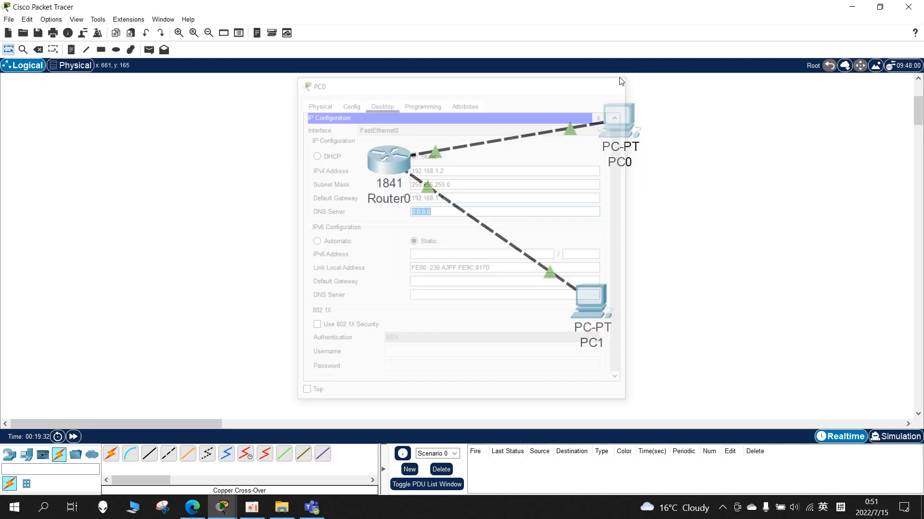
- Give PC1 the static IPv4 address 192.168.2.2 with subnet mask 255.255.255.0 in its IP configuration
{"action": "left_click", "coordinate": [590, 301]}
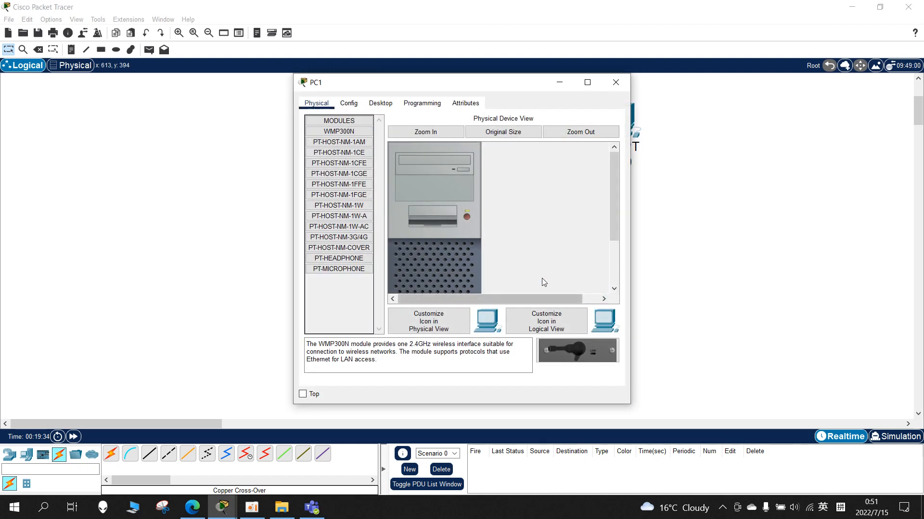
{"action": "left_click", "coordinate": [350, 106]}
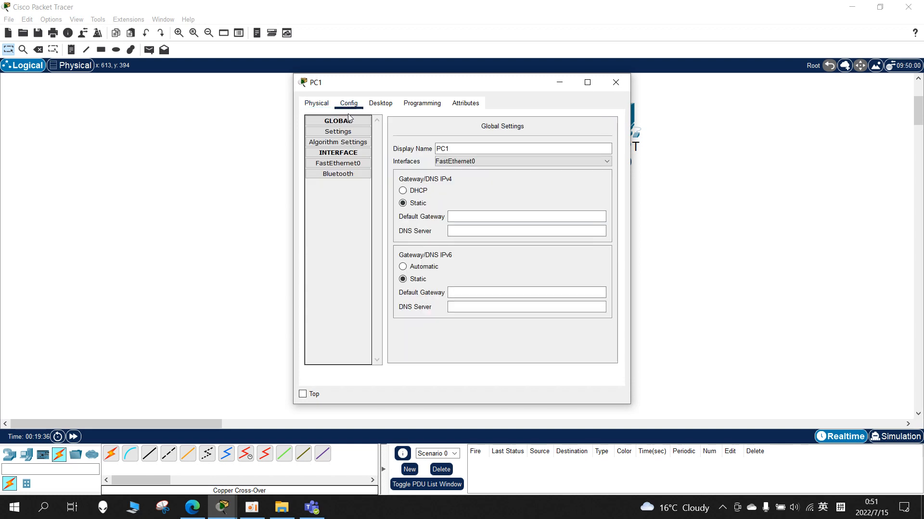
{"action": "left_click", "coordinate": [316, 107]}
{"action": "left_click", "coordinate": [380, 107]}
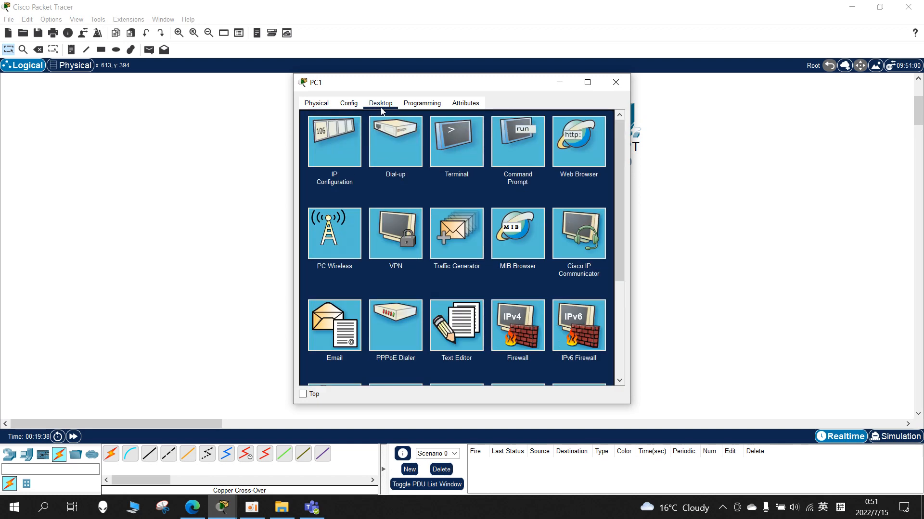
{"action": "left_click", "coordinate": [337, 148]}
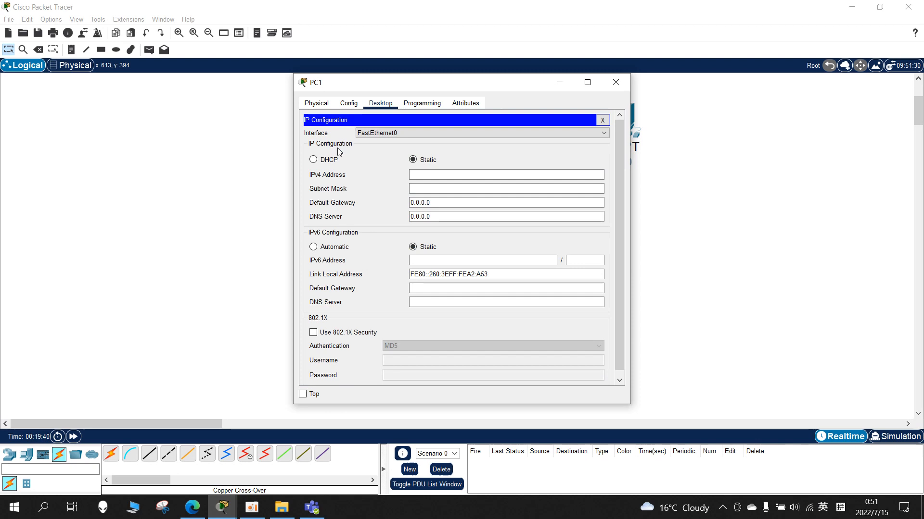
{"action": "left_click", "coordinate": [427, 174]}
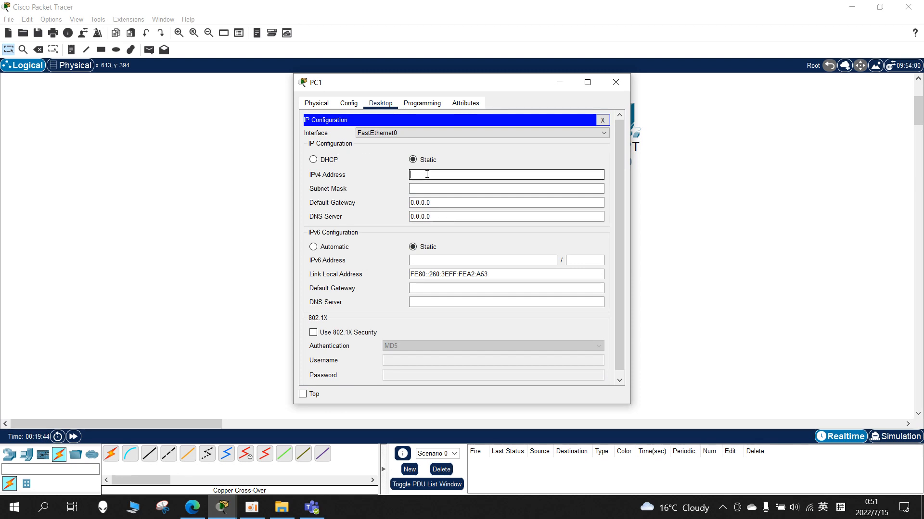
{"action": "type", "text": "192.168.2.2"}
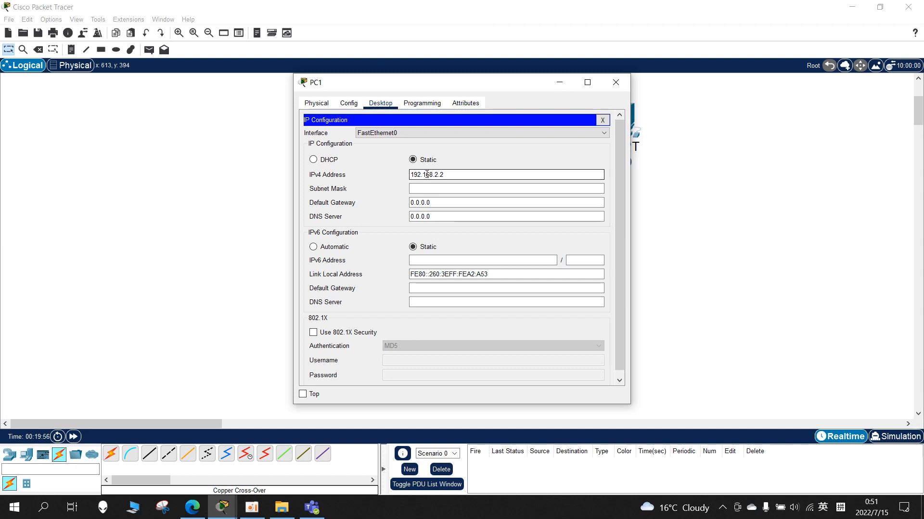
{"action": "key", "text": "Tab"}
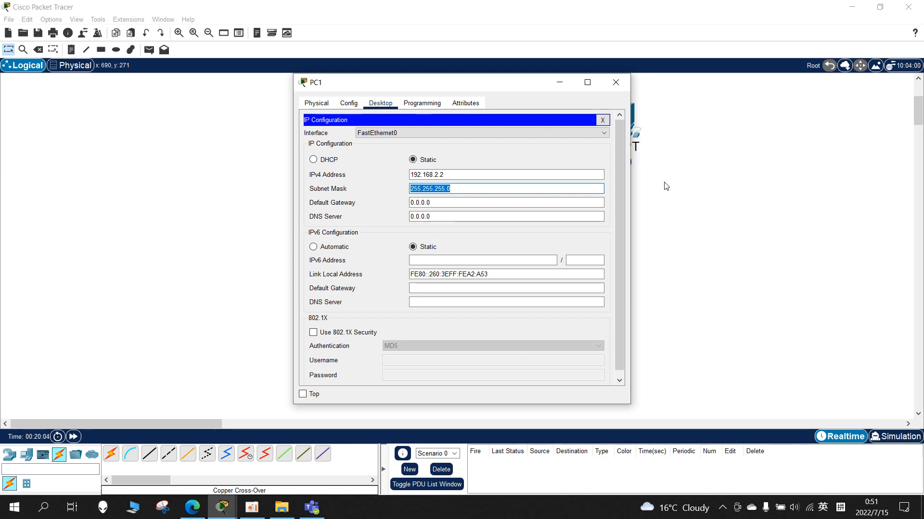
- Set PC1's IPv4 default gateway to 192.168.2.1 and close its window
{"action": "key", "text": "Tab"}
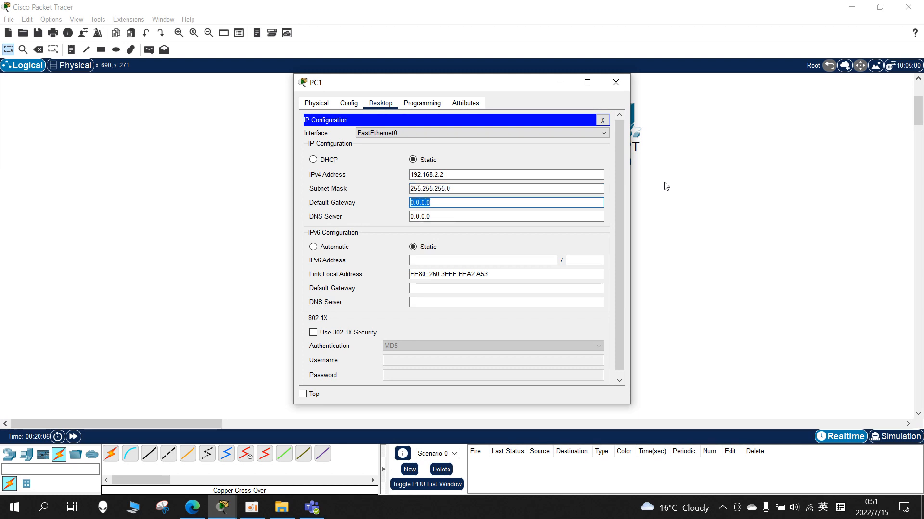
{"action": "type", "text": "192.168.2.1"}
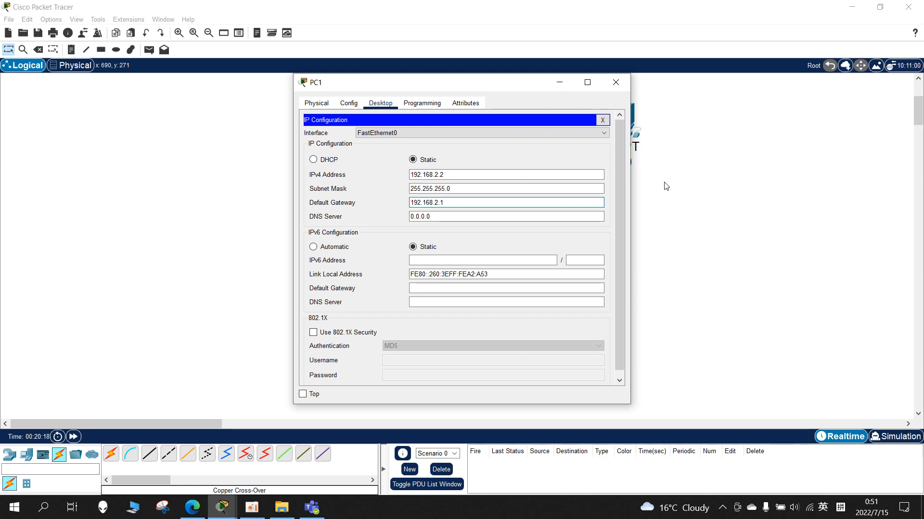
{"action": "left_click", "coordinate": [459, 189]}
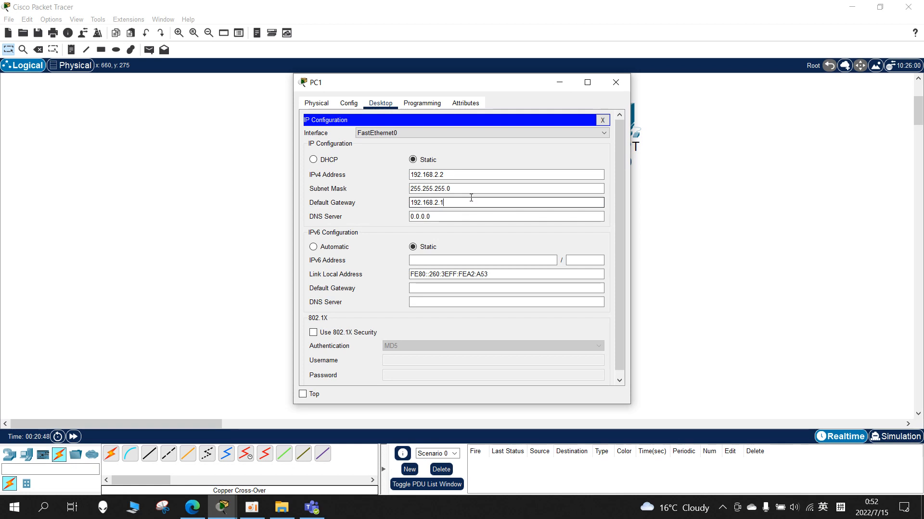
{"action": "key", "text": "Tab"}
{"action": "key", "text": "Tab"}
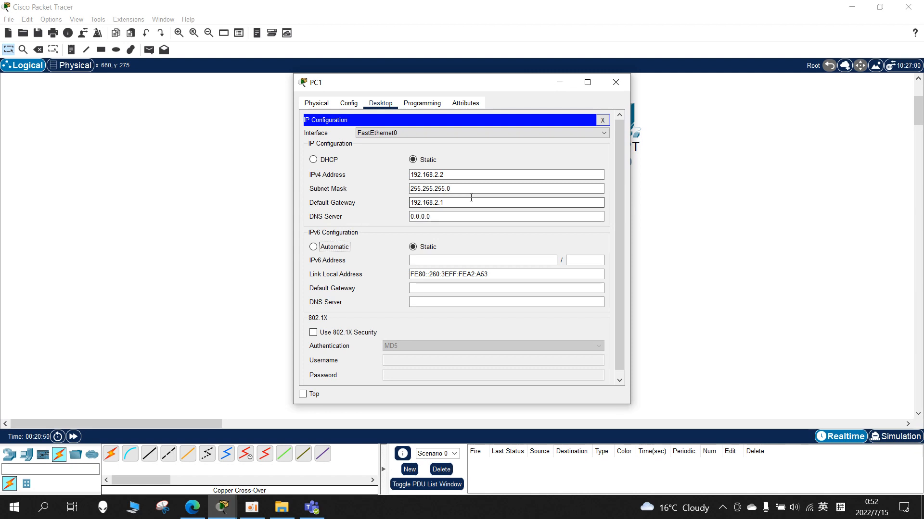
{"action": "left_click", "coordinate": [611, 86]}
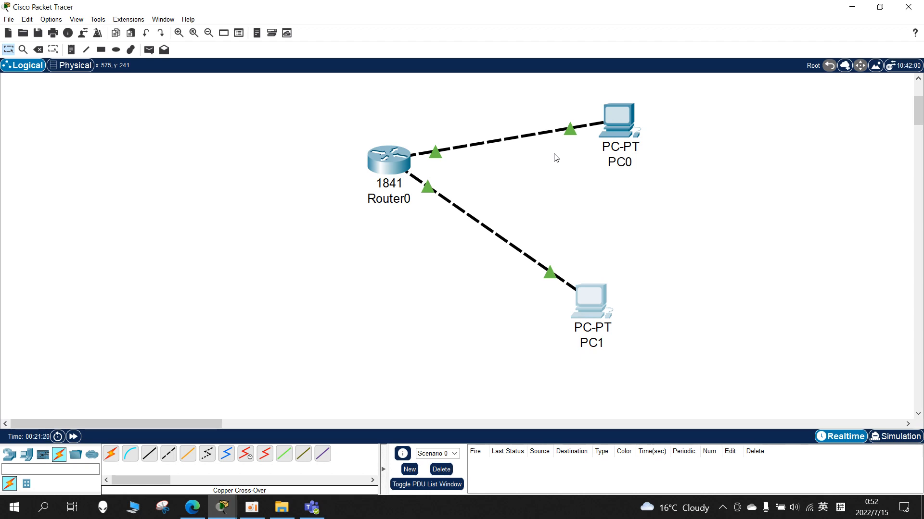
- Open PC0's command prompt and display its IP settings with ipconfig
{"action": "left_click", "coordinate": [623, 115]}
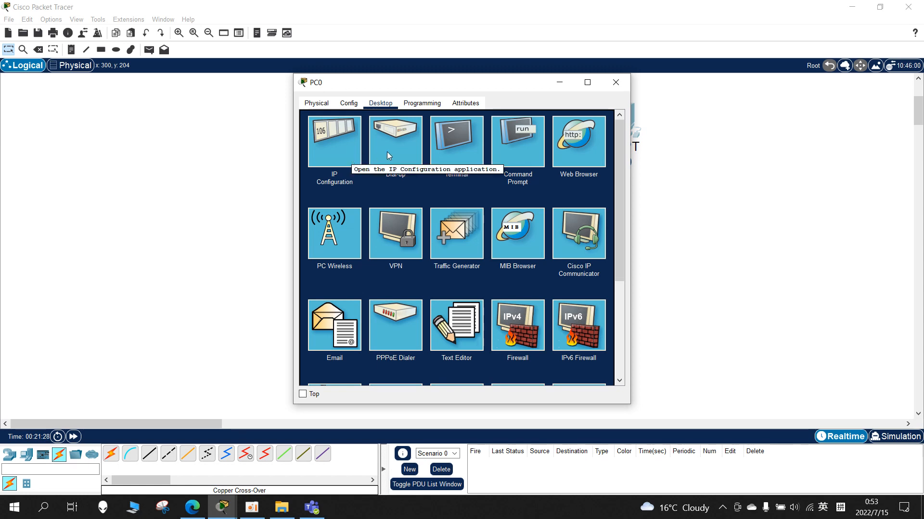
{"action": "left_click", "coordinate": [510, 149]}
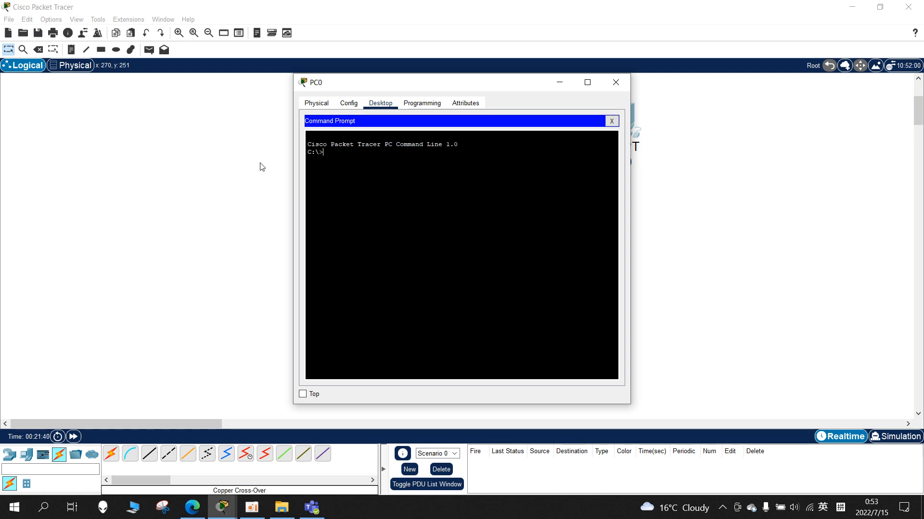
{"action": "type", "text": "pconfig"}
{"action": "key", "text": "Return"}
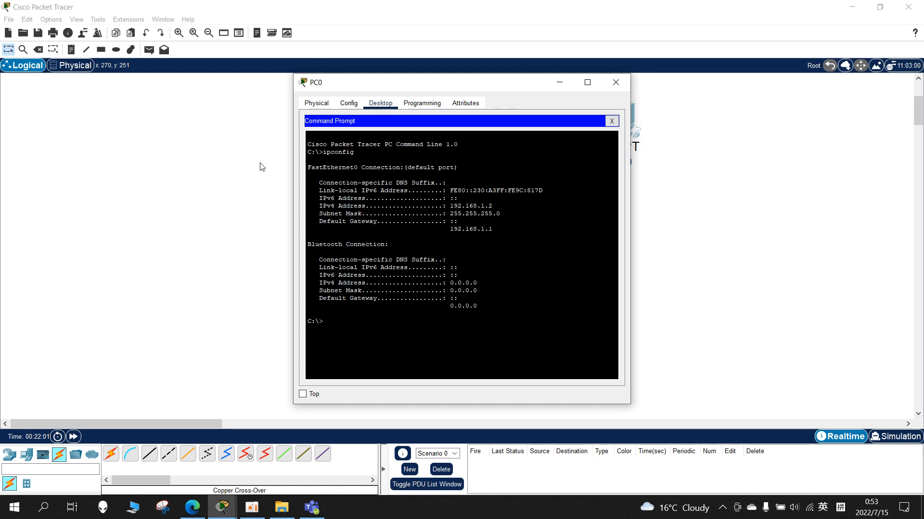
- Ping PC1 at 192.168.2.2 from PC0's command prompt and close PC0's window
{"action": "type", "text": "ping 192.168.2.2"}
{"action": "key", "text": "Return"}
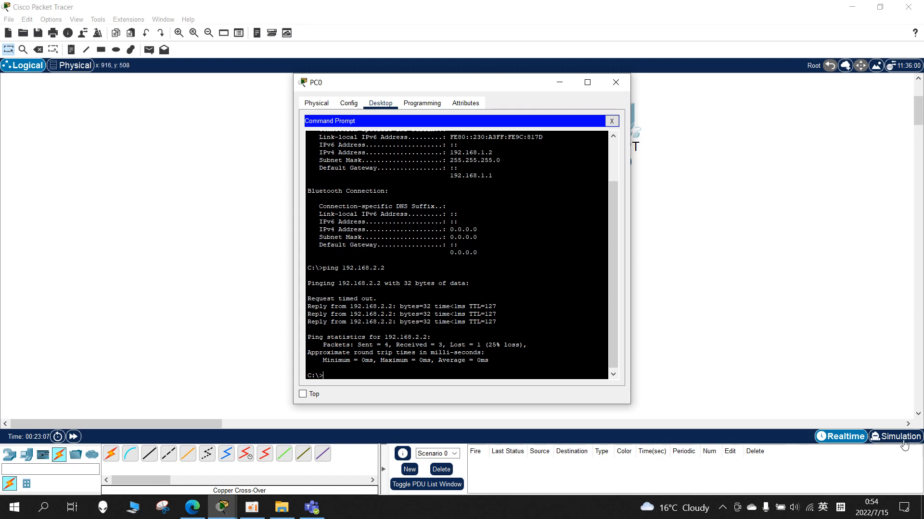
{"action": "left_click", "coordinate": [619, 82]}
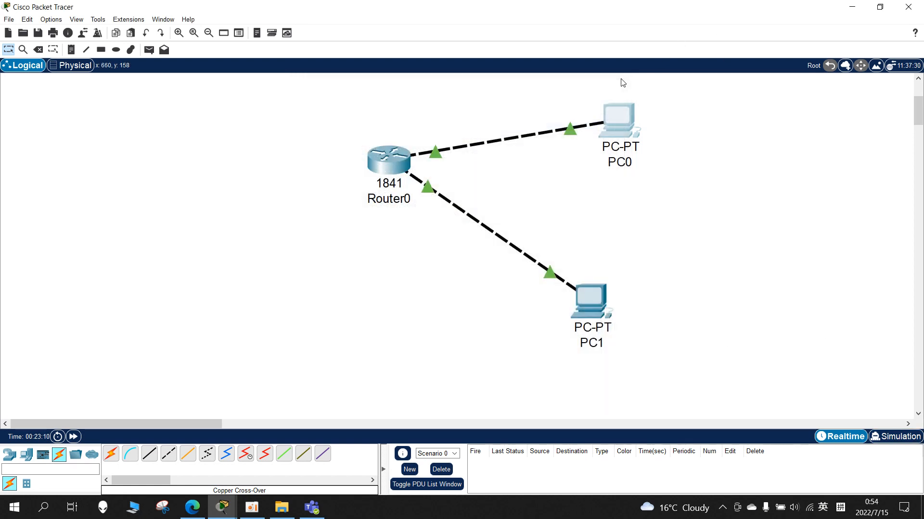
- Switch to Simulation mode and undock the Simulation Panel as a floating window
{"action": "left_click", "coordinate": [919, 436]}
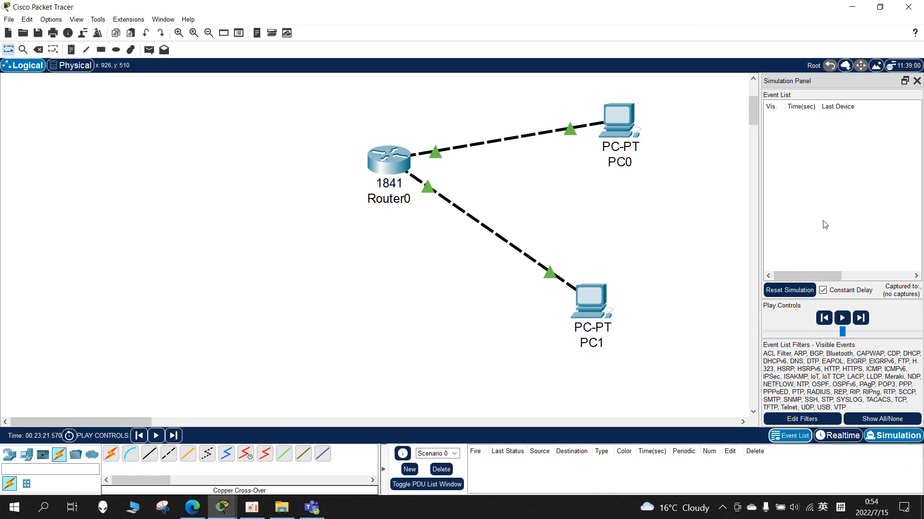
{"action": "left_click_drag", "start_coordinate": [842, 80], "coordinate": [489, 99]}
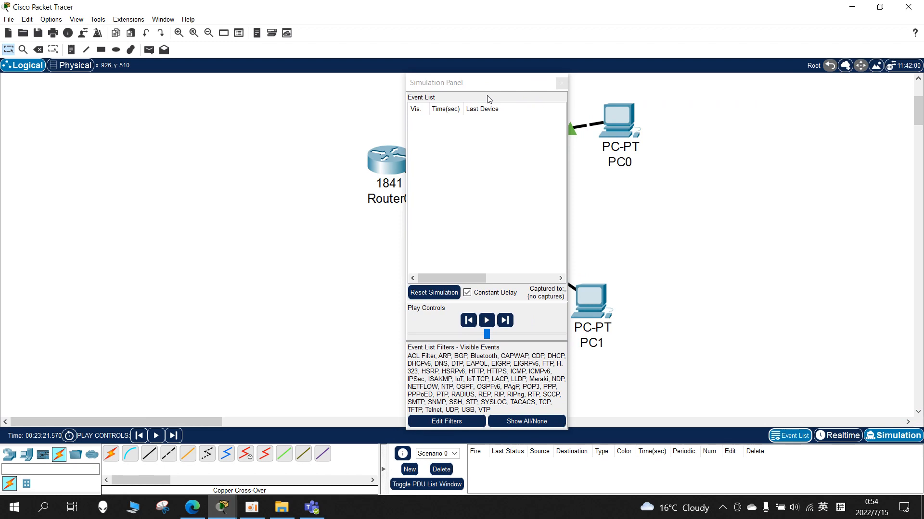
{"action": "left_click_drag", "start_coordinate": [488, 98], "coordinate": [488, 99]}
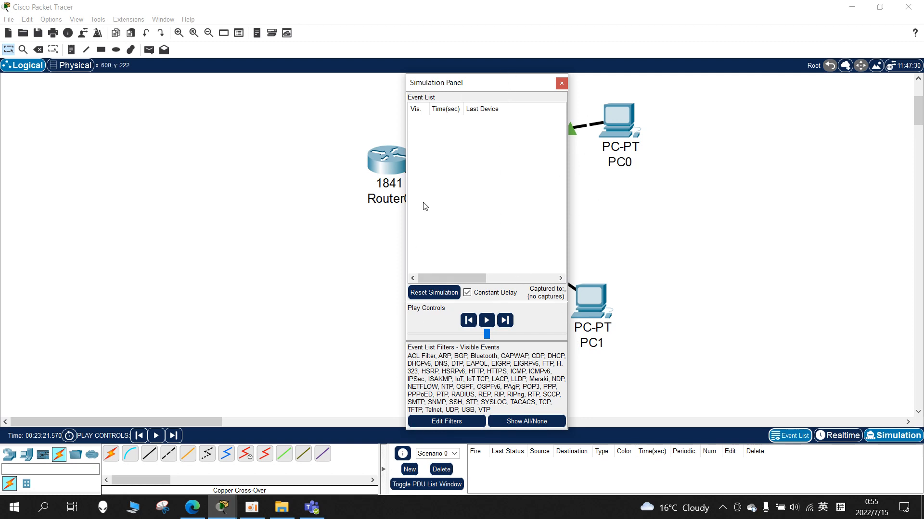
- Deselect all event filters, select only ICMP for IPv4, and move the filter window and Simulation Panel clear of the topology
{"action": "left_click", "coordinate": [456, 422]}
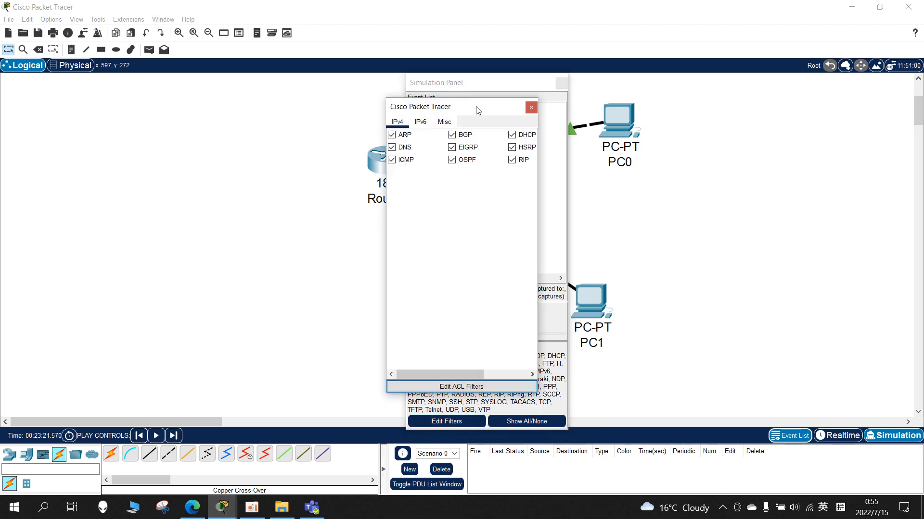
{"action": "left_click_drag", "start_coordinate": [477, 107], "coordinate": [674, 121]}
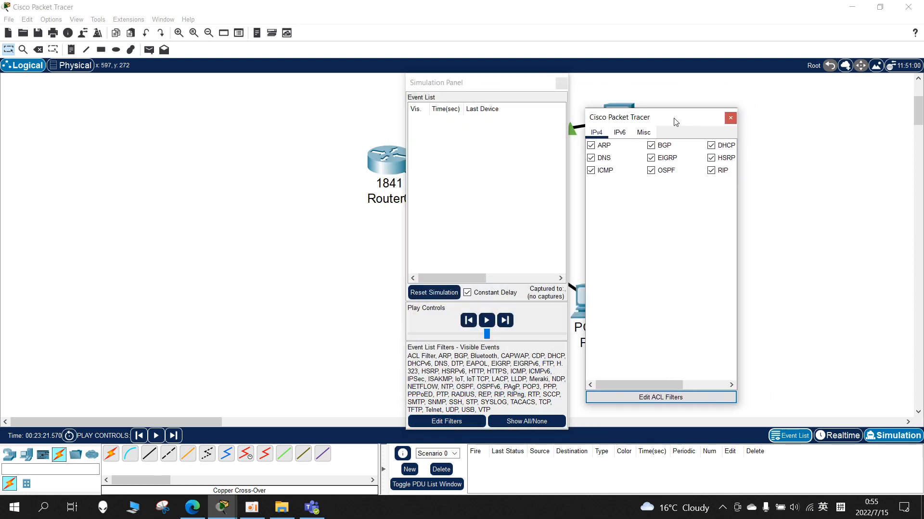
{"action": "left_click", "coordinate": [521, 422]}
{"action": "left_click", "coordinate": [521, 422]}
{"action": "left_click", "coordinate": [521, 422]}
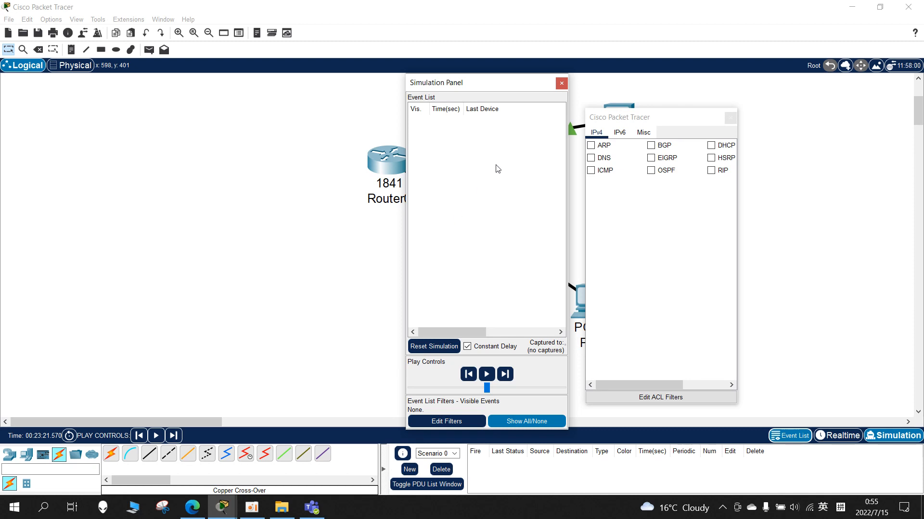
{"action": "left_click", "coordinate": [590, 171]}
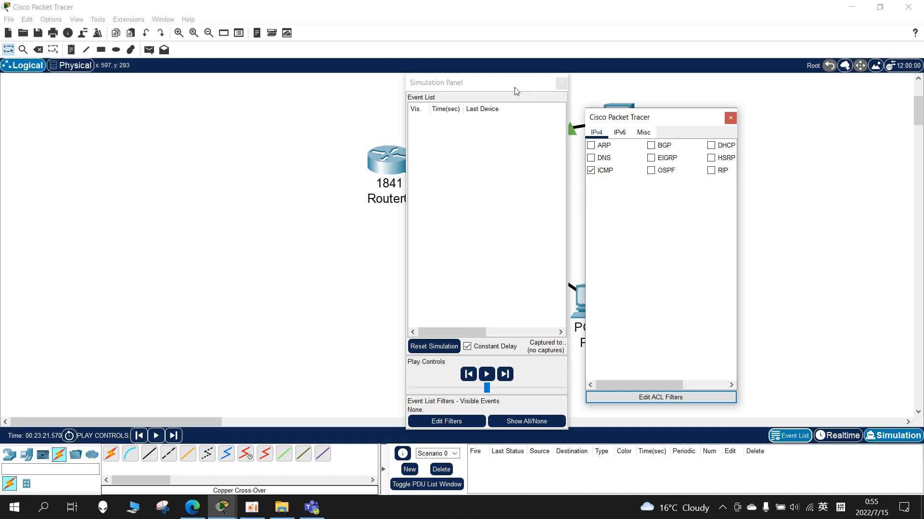
{"action": "left_click_drag", "start_coordinate": [516, 87], "coordinate": [255, 146]}
{"action": "left_click_drag", "start_coordinate": [722, 119], "coordinate": [906, 124]}
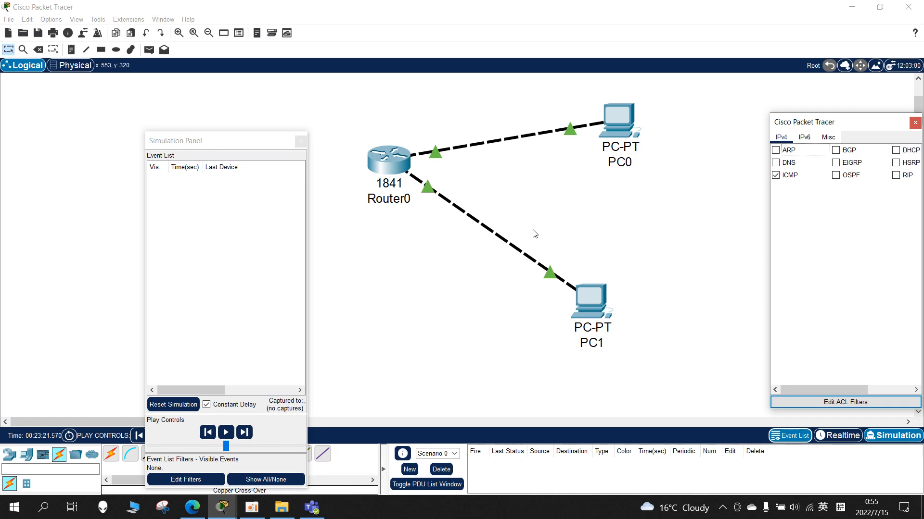
- Add a simple PDU from PC0 to PC1 and play the simulation
{"action": "left_click", "coordinate": [150, 52]}
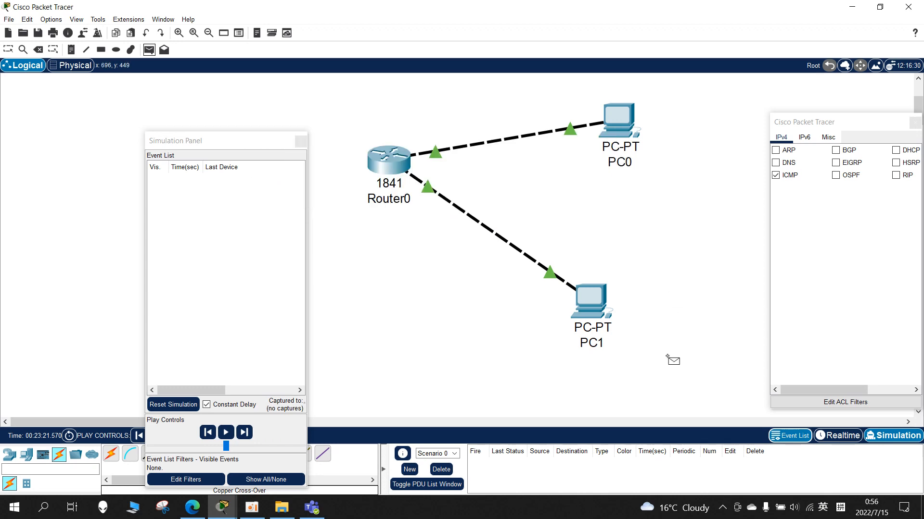
{"action": "left_click", "coordinate": [620, 121]}
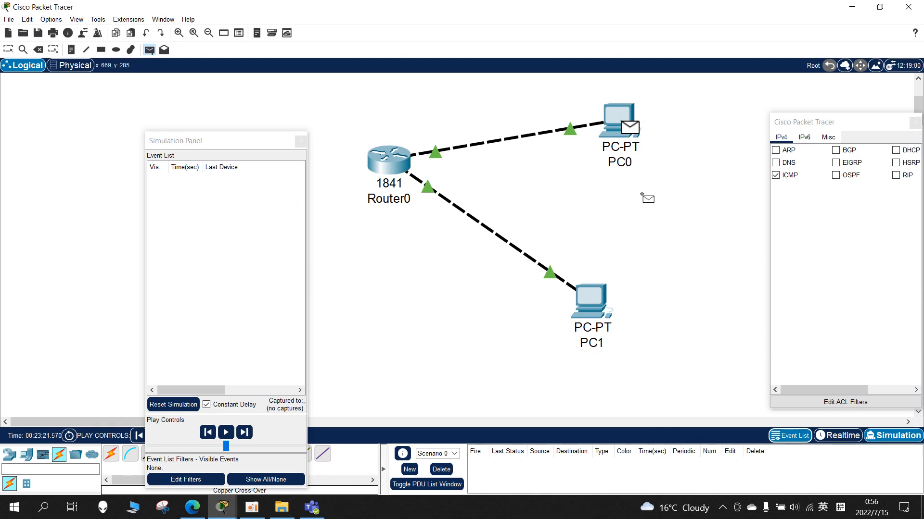
{"action": "left_click", "coordinate": [590, 300]}
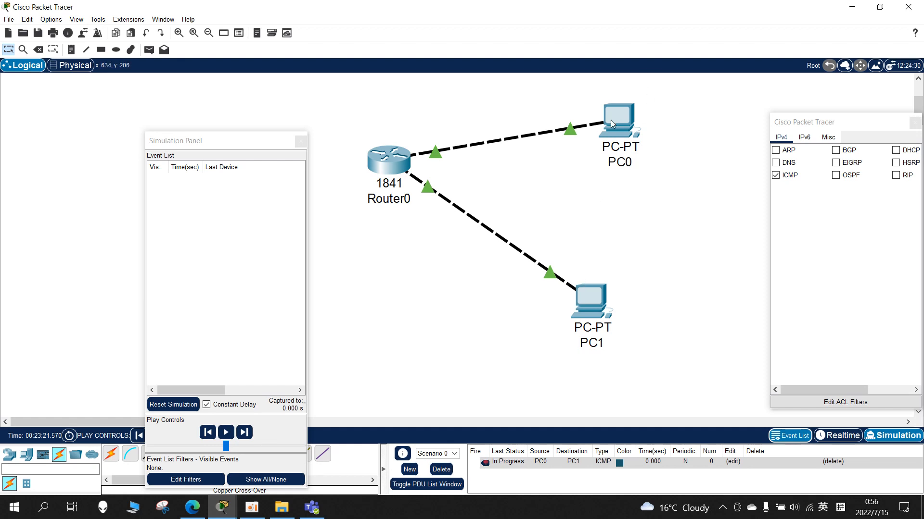
{"action": "mouse_move", "coordinate": [610, 120]}
{"action": "left_click", "coordinate": [225, 432]}
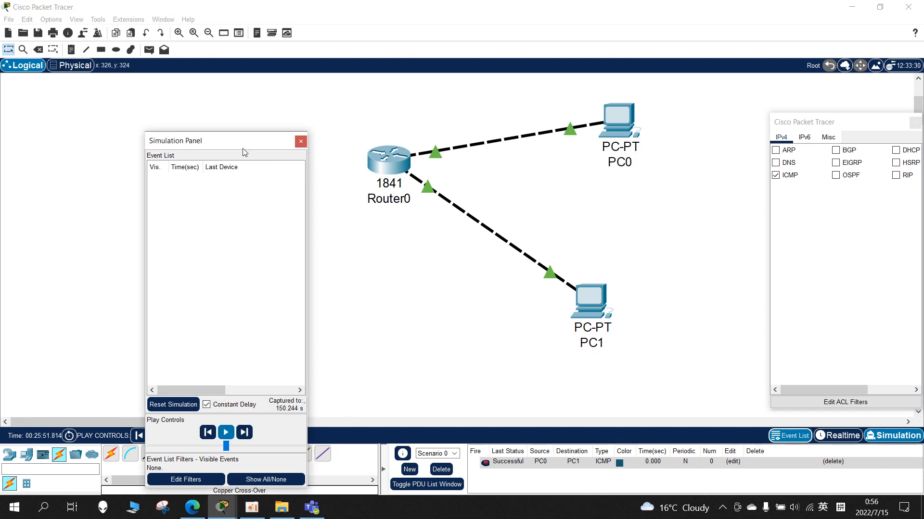
- Reposition the Simulation Panel and the filter window off the topology, and close the filter window to apply the ICMP-only filter
{"action": "left_click_drag", "start_coordinate": [246, 144], "coordinate": [204, 104]}
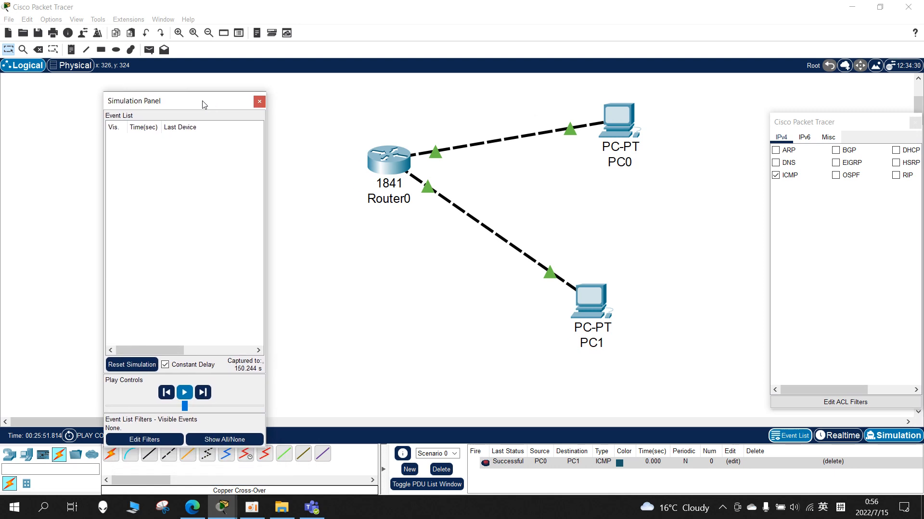
{"action": "left_click", "coordinate": [155, 365]}
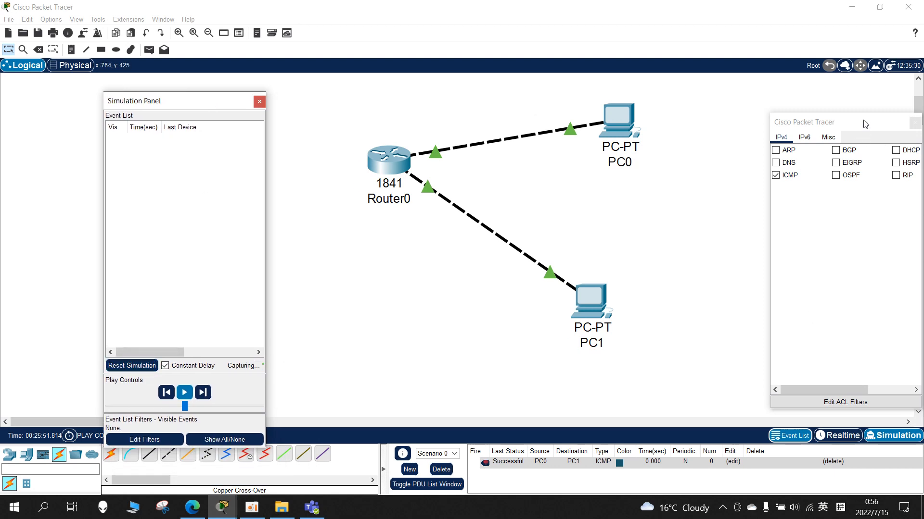
{"action": "left_click_drag", "start_coordinate": [866, 124], "coordinate": [620, 133]}
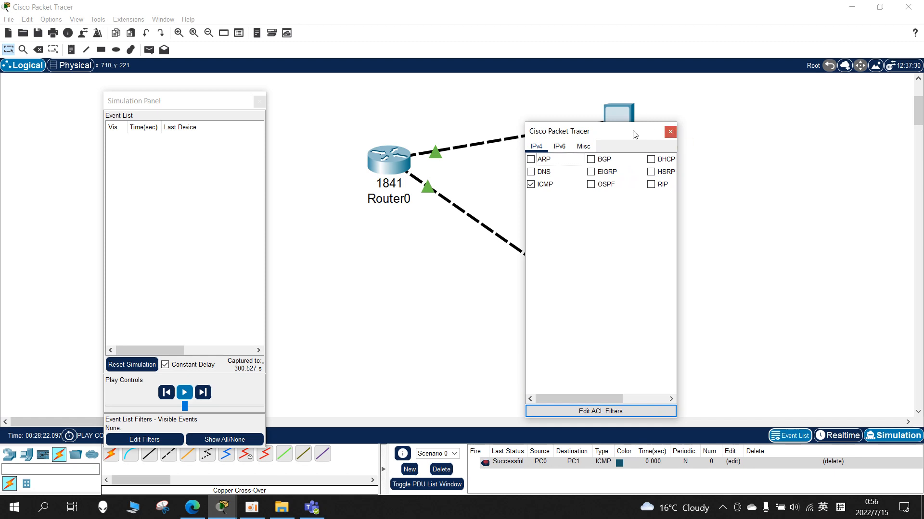
{"action": "left_click_drag", "start_coordinate": [634, 132], "coordinate": [779, 132]}
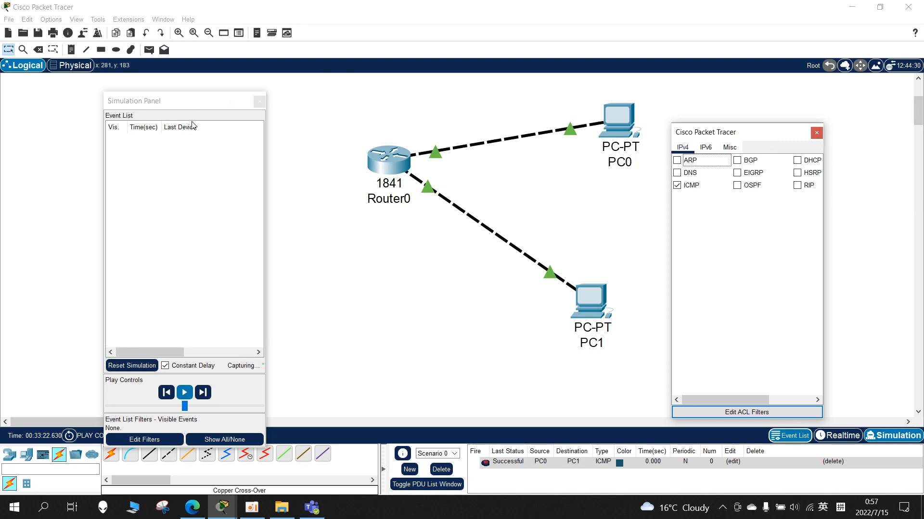
{"action": "left_click", "coordinate": [817, 133]}
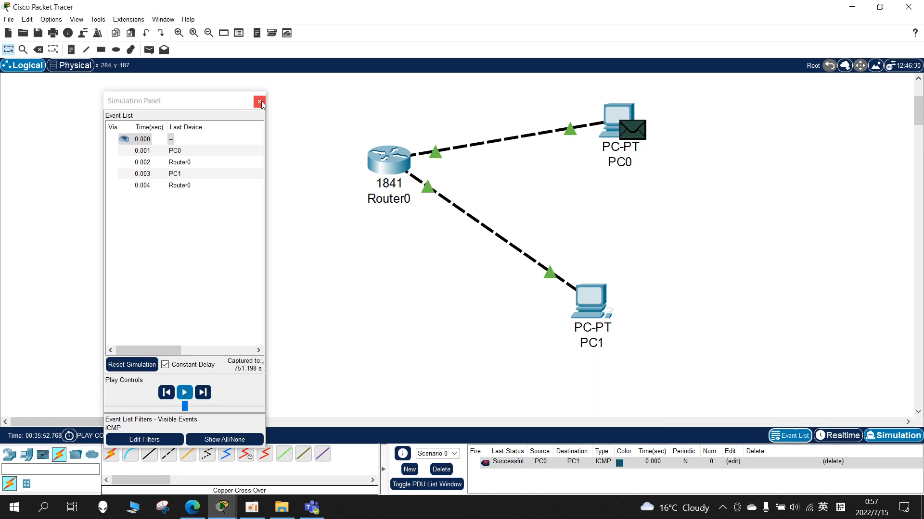